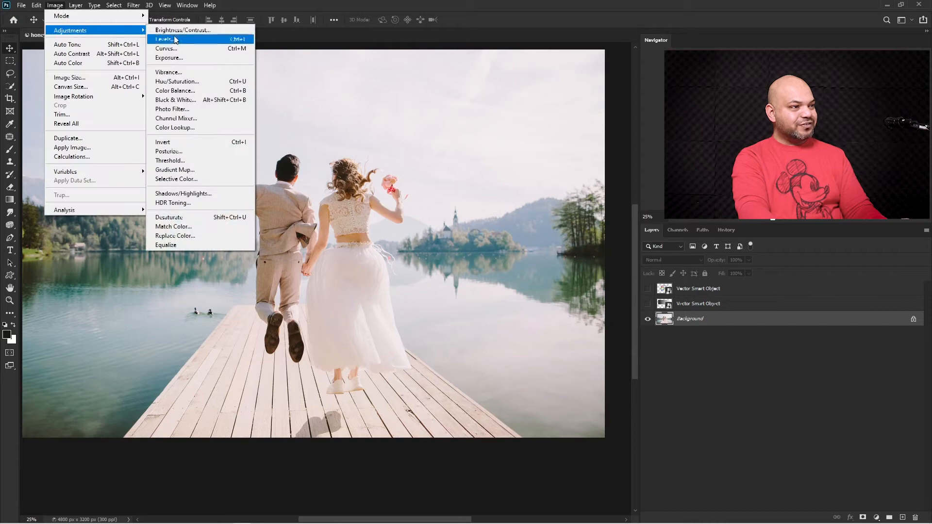
Try a direct Levels adjustment on the Background layer with input black 36 and input white 233, and undo it.
{"action": "left_click", "coordinate": [248, 44]}
{"action": "left_click_drag", "start_coordinate": [500, 194], "coordinate": [480, 86]}
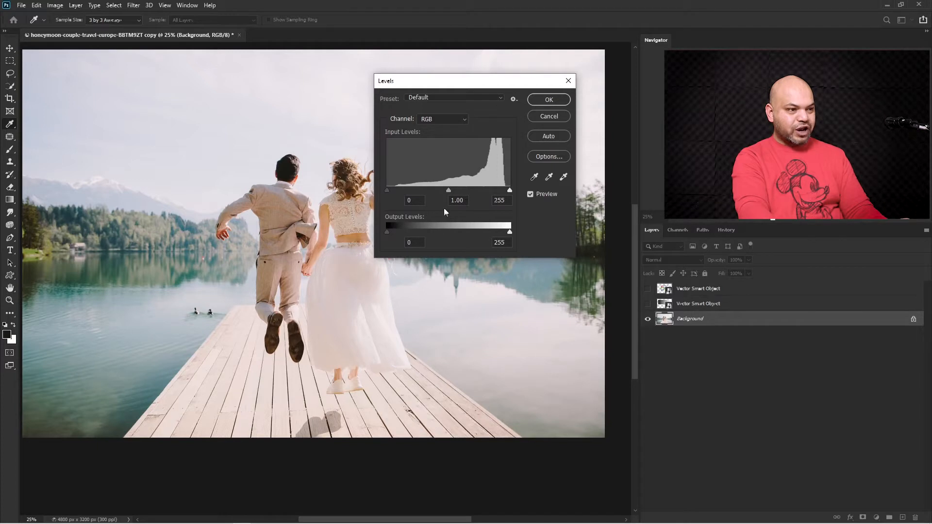
{"action": "left_click_drag", "start_coordinate": [509, 191], "coordinate": [499, 190]}
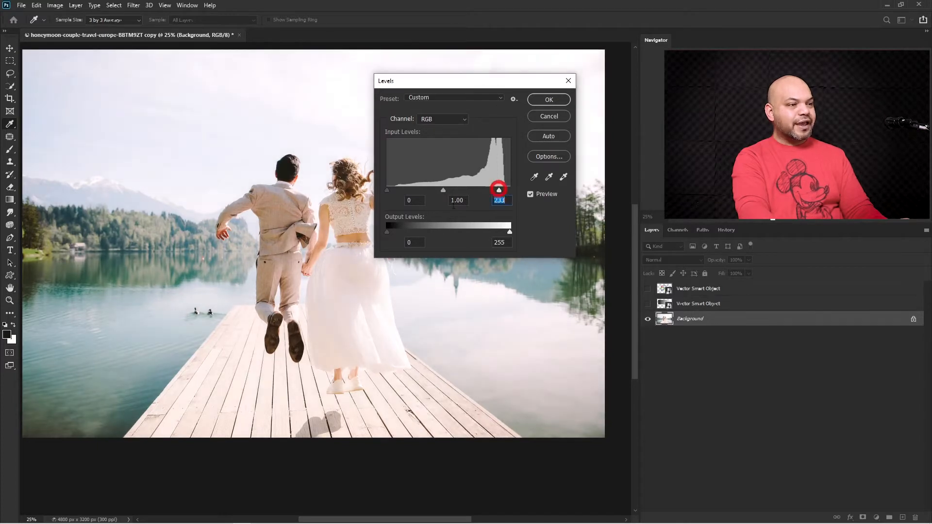
{"action": "left_click_drag", "start_coordinate": [392, 190], "coordinate": [410, 190]}
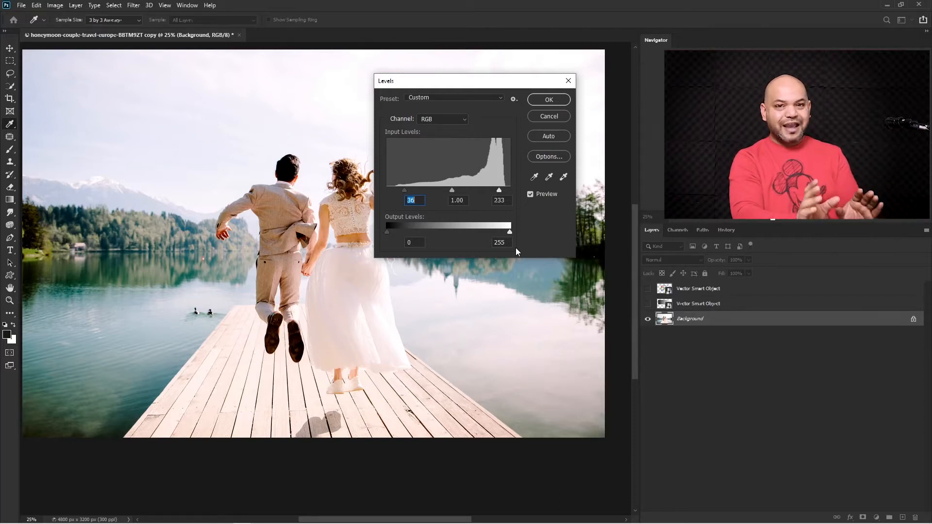
{"action": "left_click", "coordinate": [549, 100]}
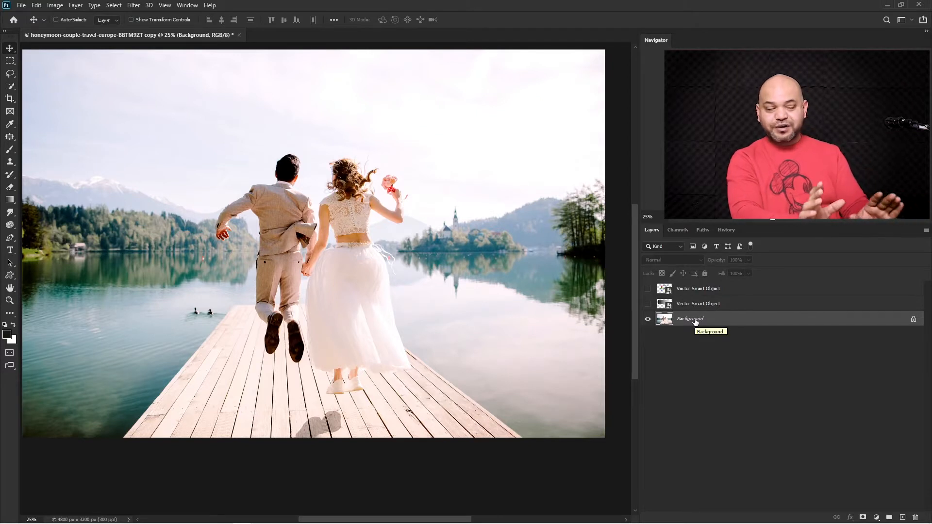
{"action": "key", "text": "ctrl+z"}
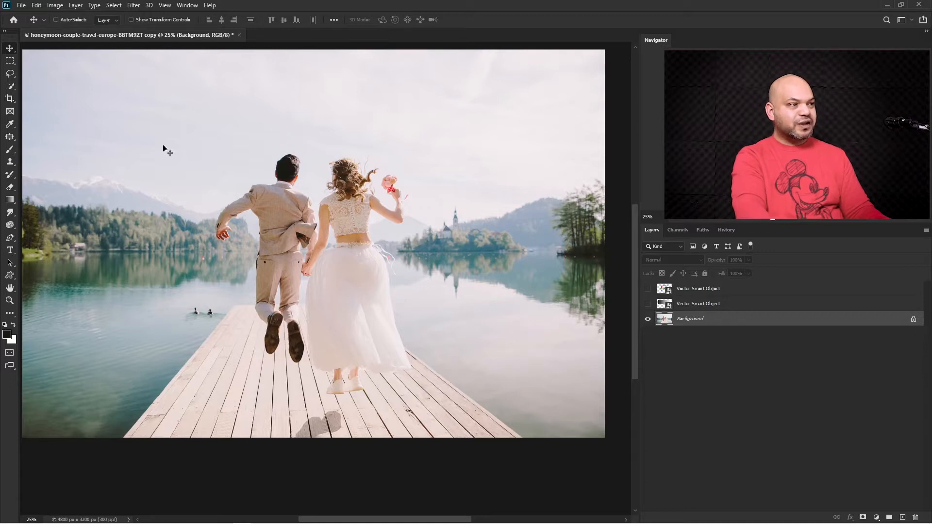
Add a Levels adjustment layer above the Background photo.
{"action": "left_click", "coordinate": [76, 5]}
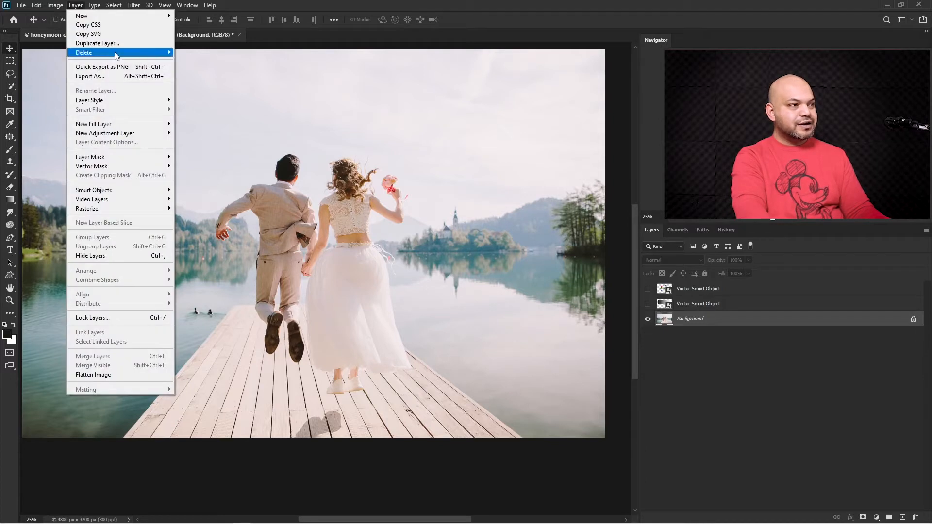
{"action": "mouse_move", "coordinate": [121, 133]}
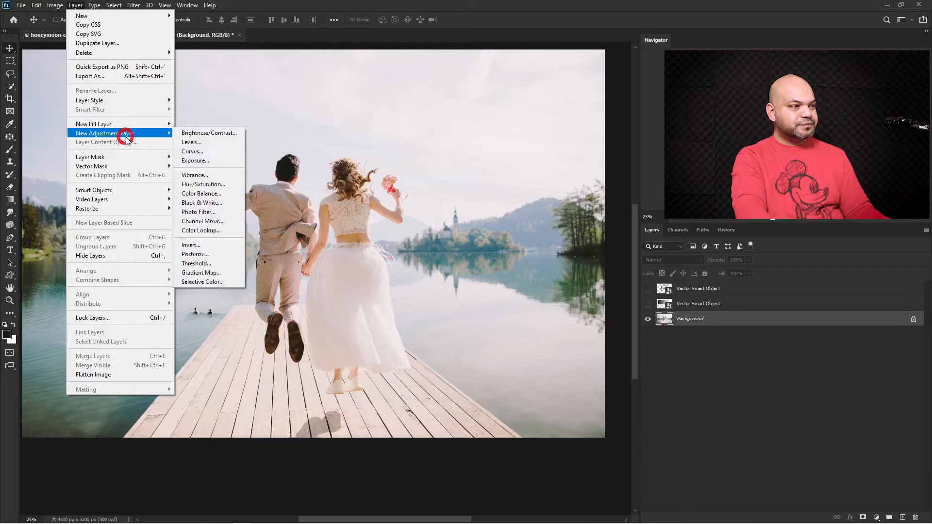
{"action": "left_click", "coordinate": [878, 519]}
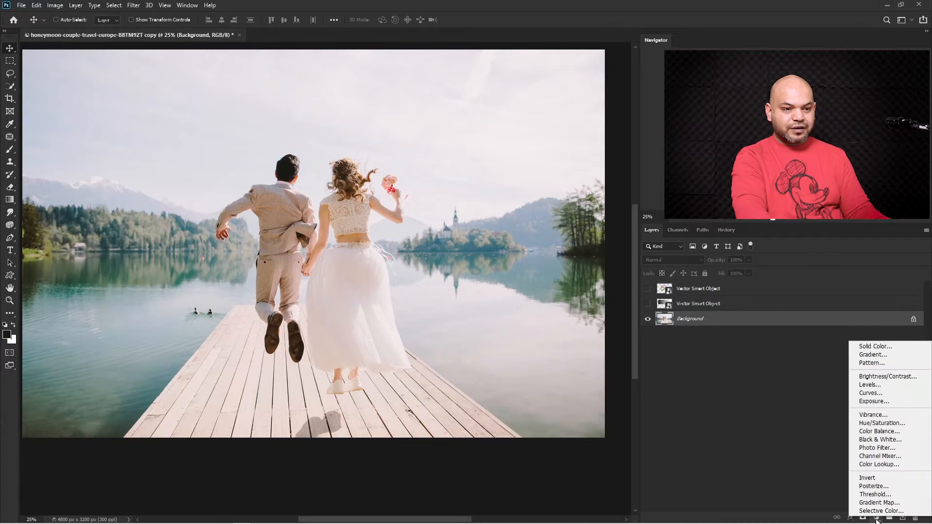
{"action": "left_click", "coordinate": [893, 384]}
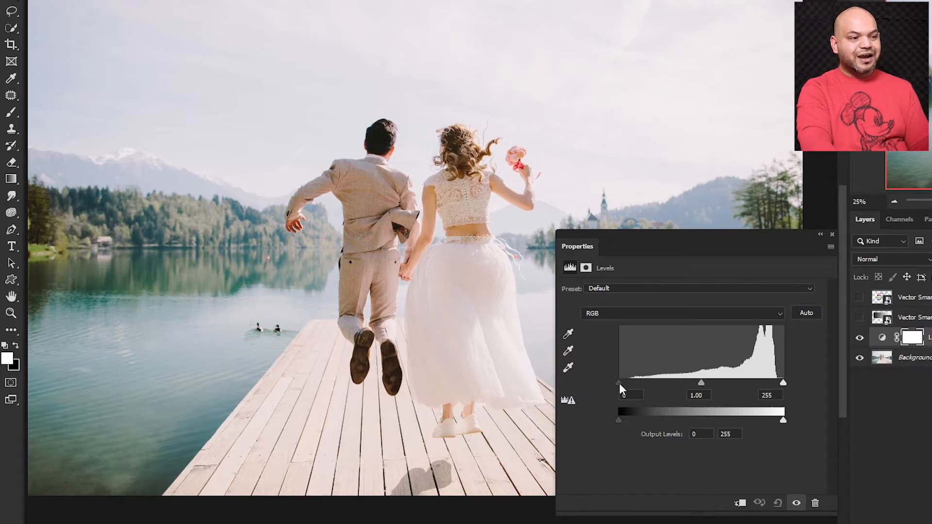
Try input black 54 with midtones at 0.69 and 2.08 on the photo's Levels adjustment, and reset it to defaults.
{"action": "left_click_drag", "start_coordinate": [619, 384], "coordinate": [655, 385]}
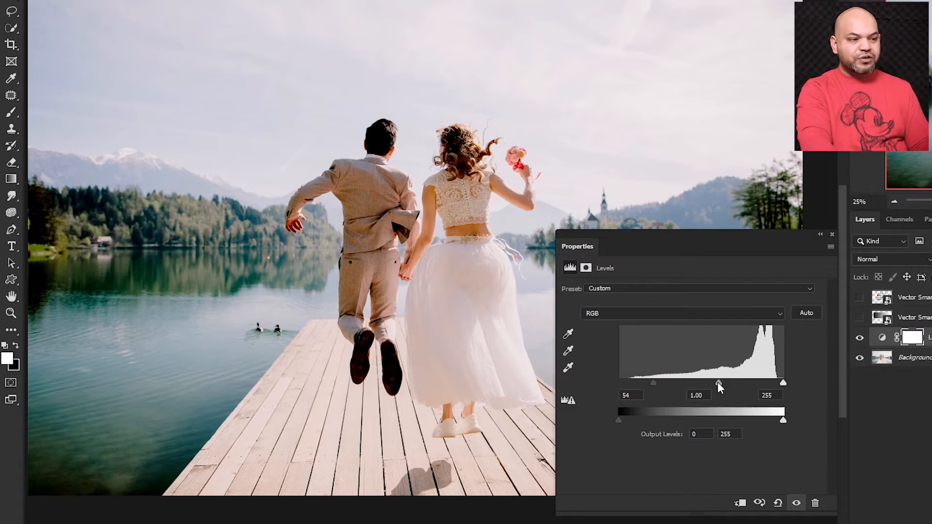
{"action": "left_click_drag", "start_coordinate": [718, 384], "coordinate": [734, 383]}
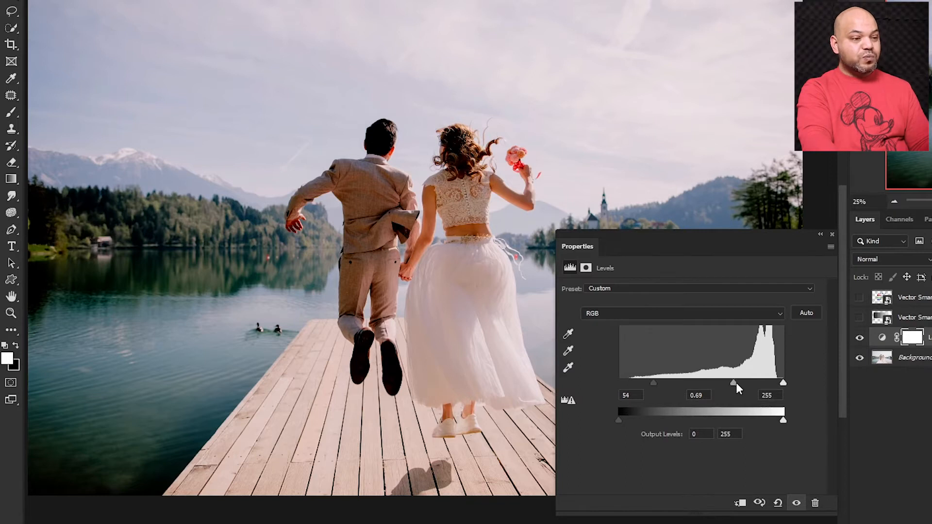
{"action": "left_click_drag", "start_coordinate": [734, 383], "coordinate": [686, 385]}
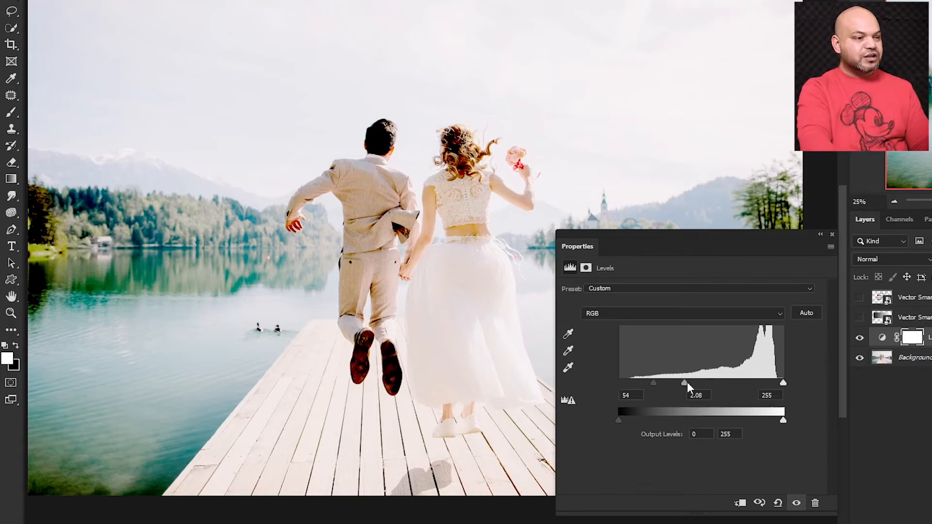
{"action": "left_click", "coordinate": [778, 504]}
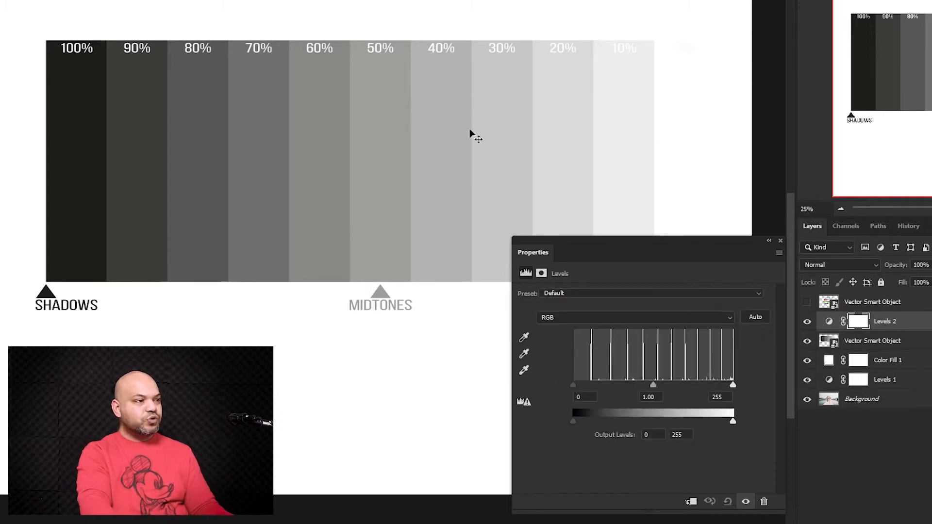
Clip the Levels 2 adjustment to the tonal chart layer, and test its input white at 224 before restoring 255.
{"action": "left_click", "coordinate": [690, 500]}
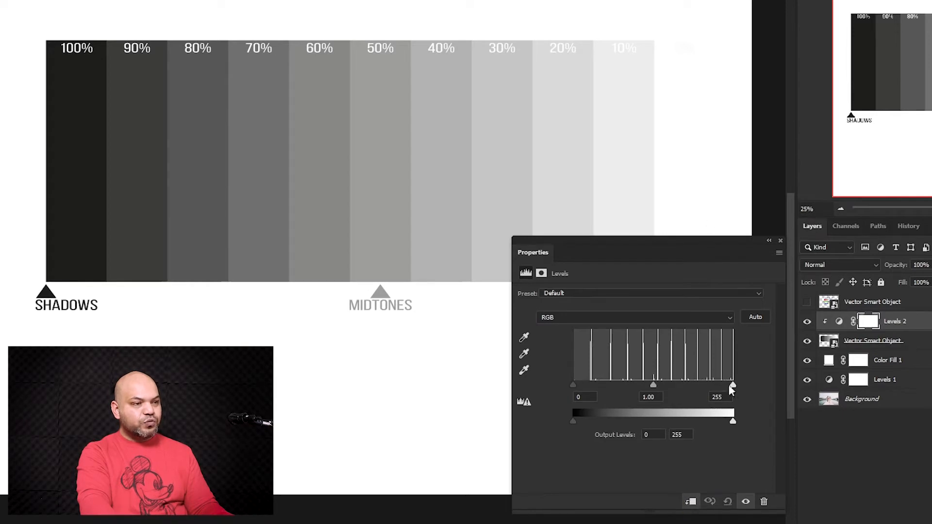
{"action": "mouse_move", "coordinate": [733, 385]}
{"action": "left_mouse_down"}
{"action": "mouse_move", "coordinate": [701, 387]}
{"action": "mouse_move", "coordinate": [733, 384]}
{"action": "mouse_move", "coordinate": [715, 385]}
{"action": "left_mouse_up"}
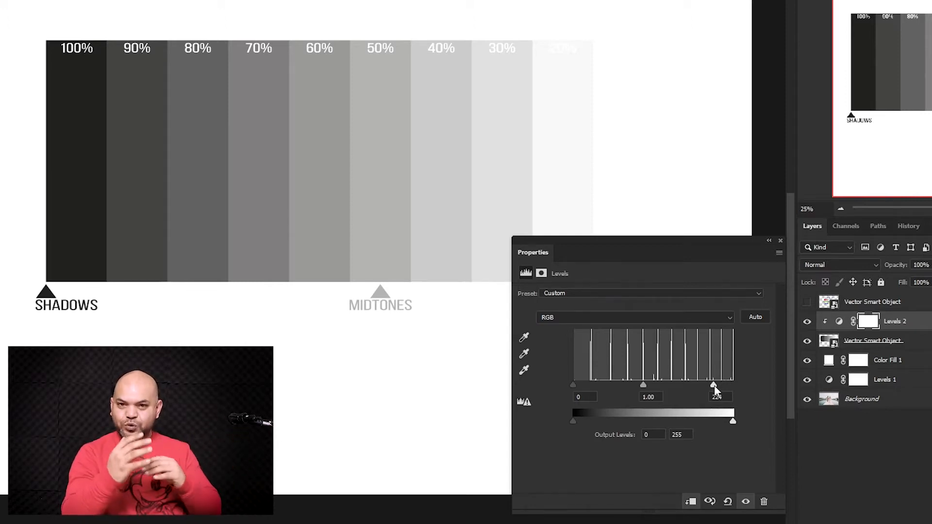
{"action": "left_click_drag", "start_coordinate": [714, 385], "coordinate": [733, 385]}
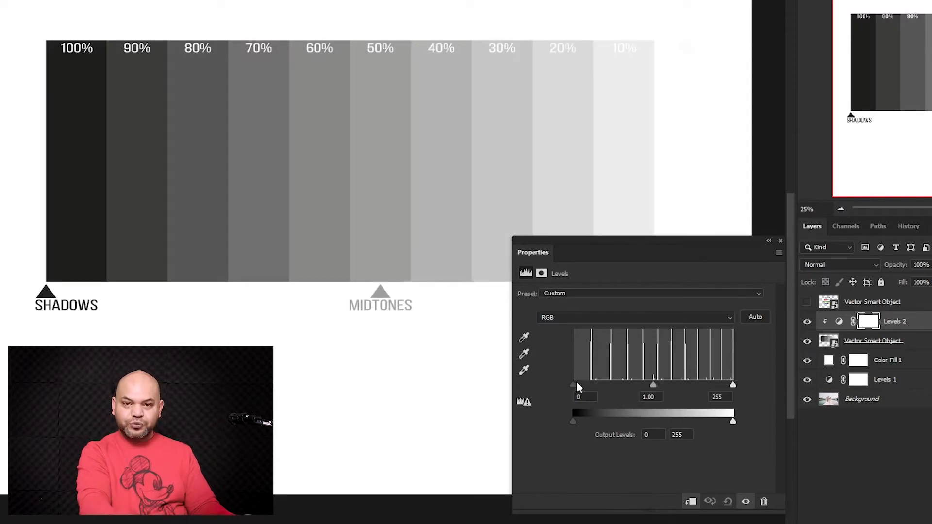
Try out the black, white and midtone inputs on the tonal chart's Levels, with midtones at 0.30, and reset the adjustment.
{"action": "mouse_move", "coordinate": [576, 384]}
{"action": "left_mouse_down"}
{"action": "mouse_move", "coordinate": [631, 386]}
{"action": "mouse_move", "coordinate": [563, 388]}
{"action": "left_mouse_up"}
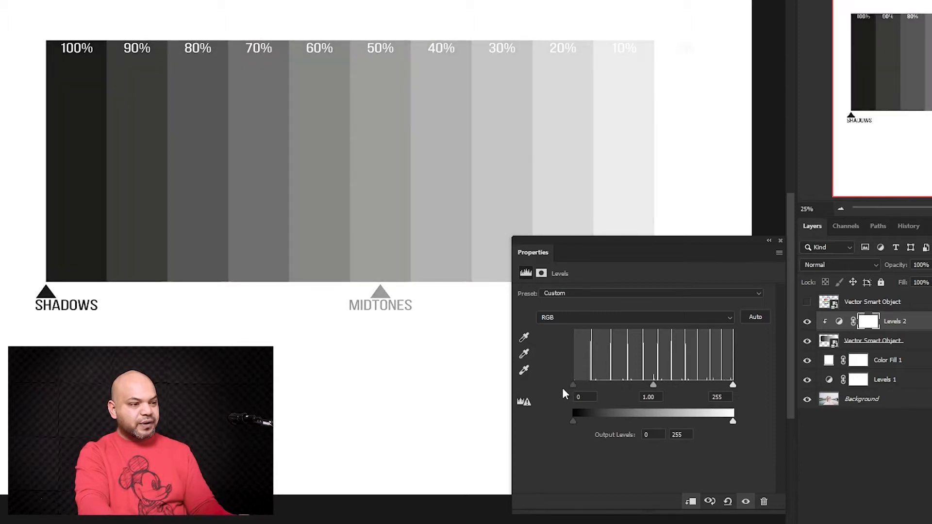
{"action": "mouse_move", "coordinate": [733, 385]}
{"action": "left_mouse_down"}
{"action": "mouse_move", "coordinate": [715, 383]}
{"action": "mouse_move", "coordinate": [748, 383]}
{"action": "left_mouse_up"}
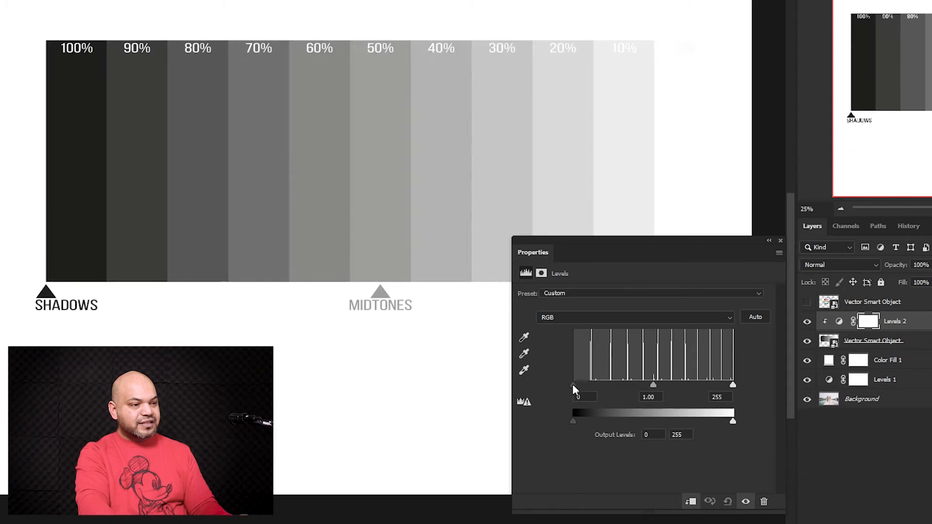
{"action": "mouse_move", "coordinate": [576, 386]}
{"action": "left_mouse_down"}
{"action": "mouse_move", "coordinate": [605, 380]}
{"action": "mouse_move", "coordinate": [568, 385]}
{"action": "left_mouse_up"}
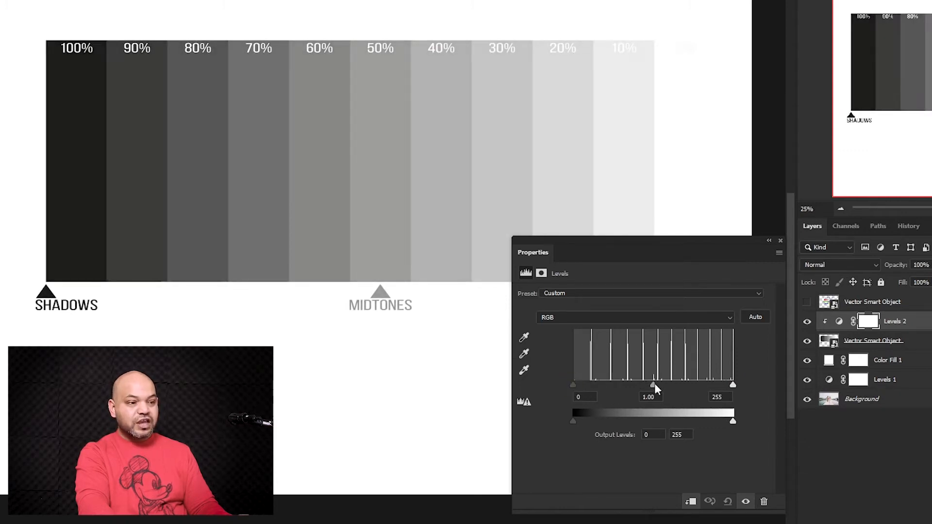
{"action": "left_click_drag", "start_coordinate": [653, 384], "coordinate": [703, 392]}
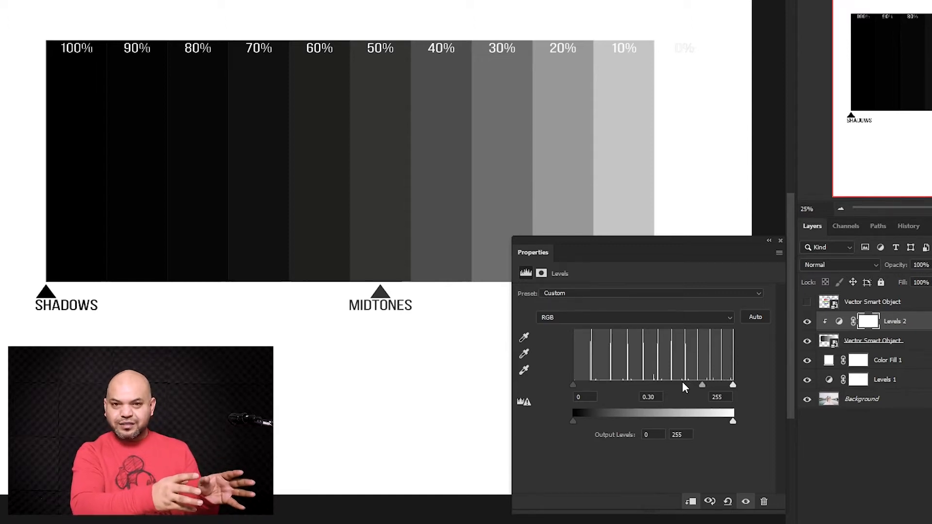
{"action": "left_click", "coordinate": [728, 502]}
{"action": "left_click", "coordinate": [770, 240]}
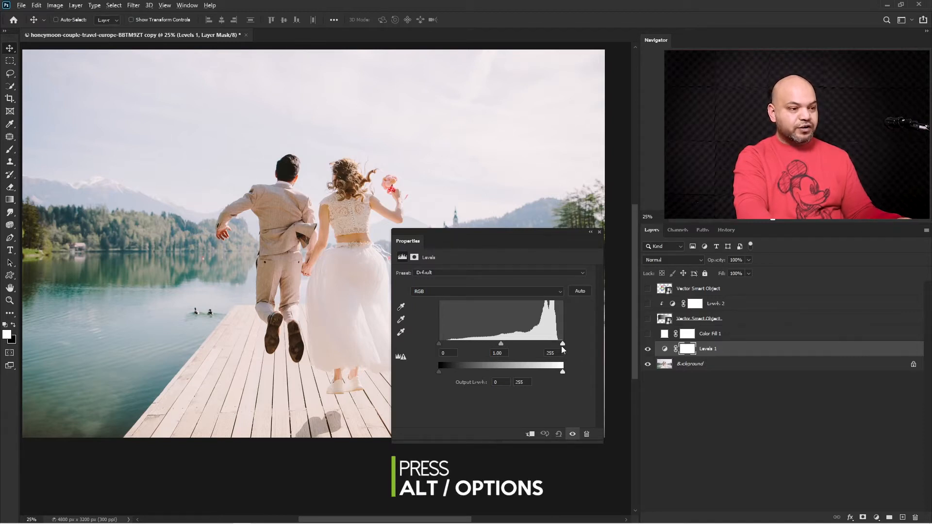
Using the clipping preview, set the Levels 1 input white to 245 and input black to 28, and compare before and after.
{"action": "left_click_drag", "start_coordinate": [562, 344], "coordinate": [558, 345]}
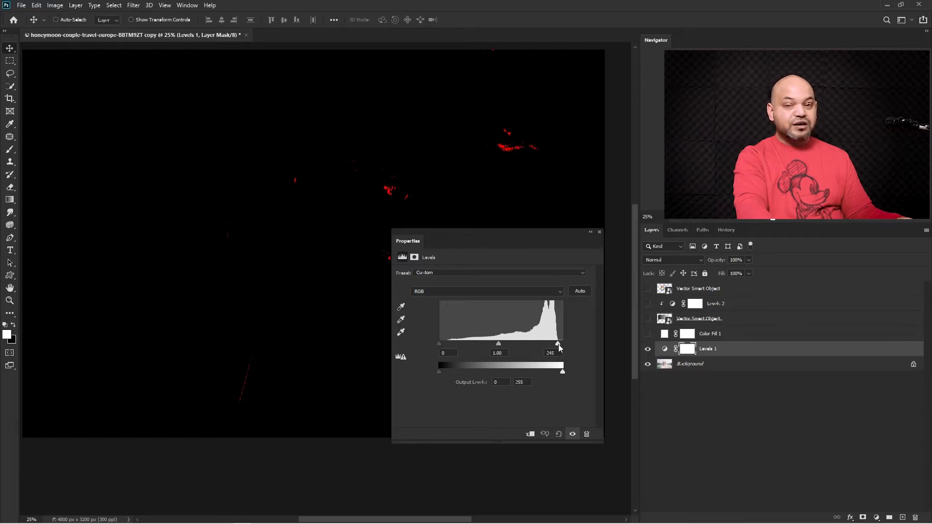
{"action": "left_click_drag", "start_coordinate": [560, 348], "coordinate": [559, 348]}
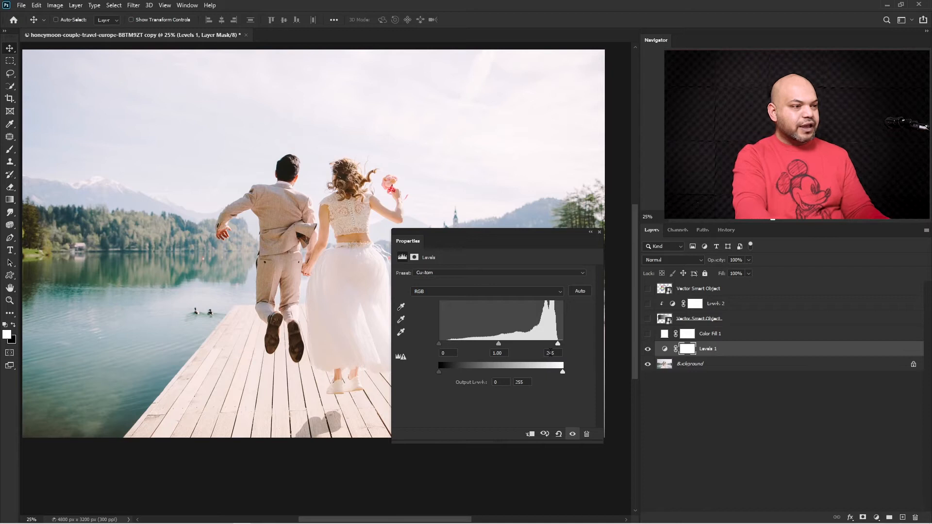
{"action": "left_click", "coordinate": [439, 344], "text": "alt"}
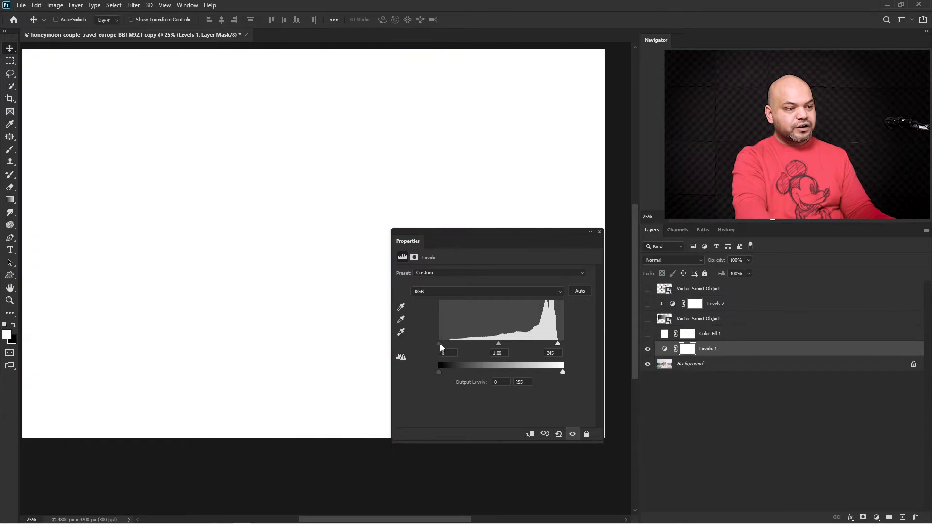
{"action": "left_click_drag", "start_coordinate": [442, 346], "coordinate": [454, 345]}
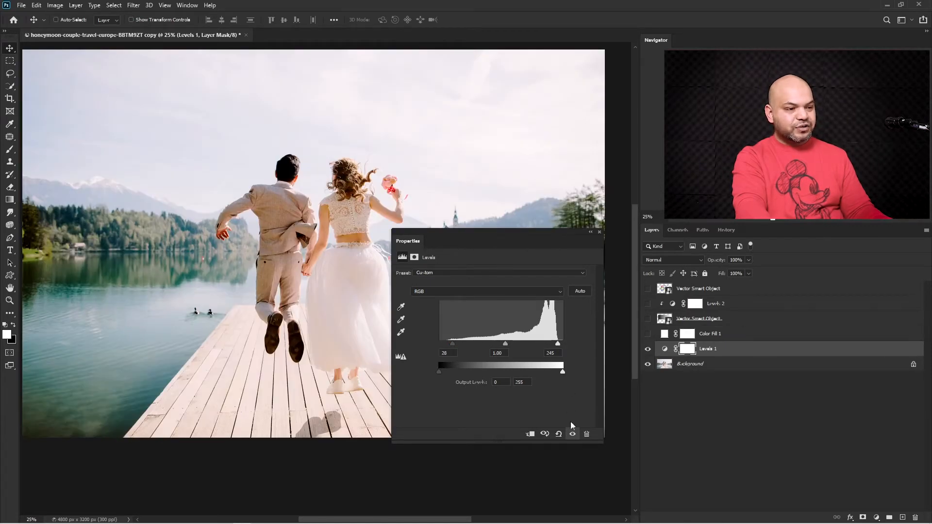
{"action": "left_click", "coordinate": [572, 435]}
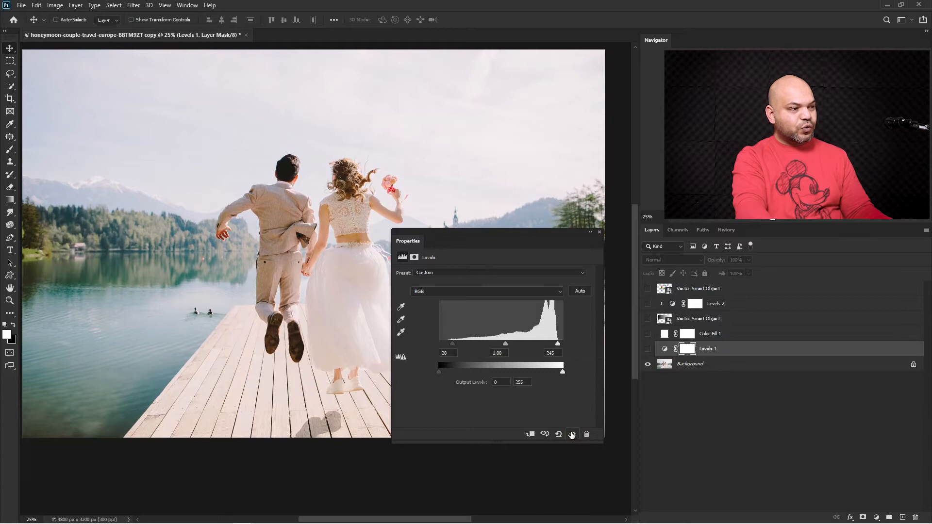
{"action": "left_click", "coordinate": [572, 435]}
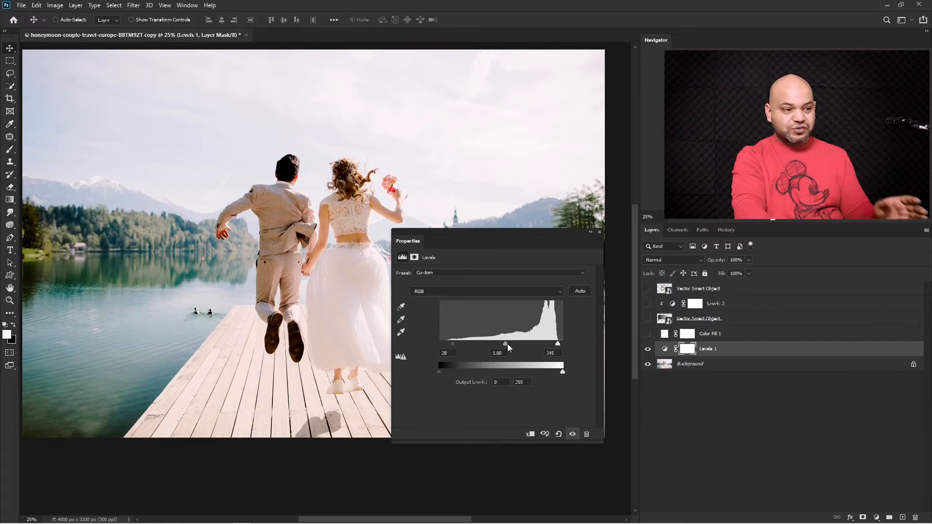
Try brighter midtones on Levels 1, set the midtone input to 0.69, and close the adjustment's settings.
{"action": "left_click_drag", "start_coordinate": [504, 345], "coordinate": [492, 345]}
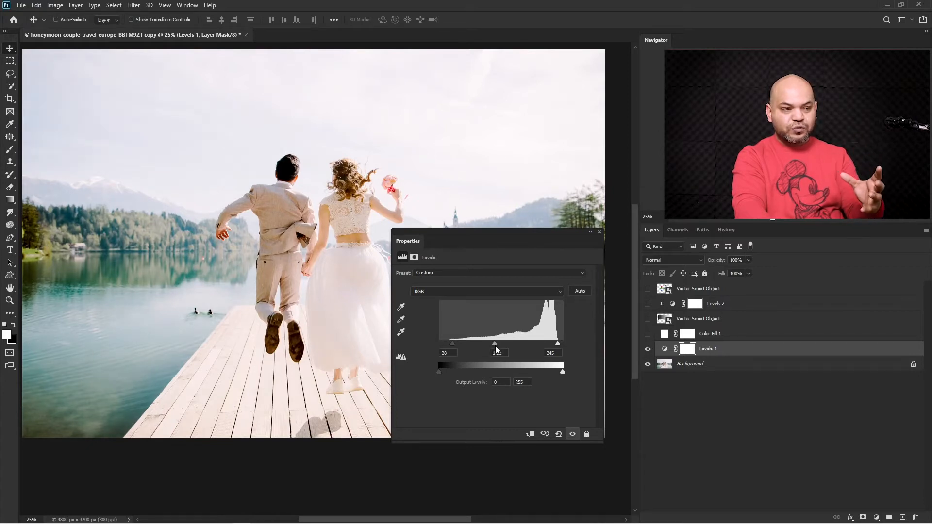
{"action": "left_click_drag", "start_coordinate": [496, 346], "coordinate": [506, 346]}
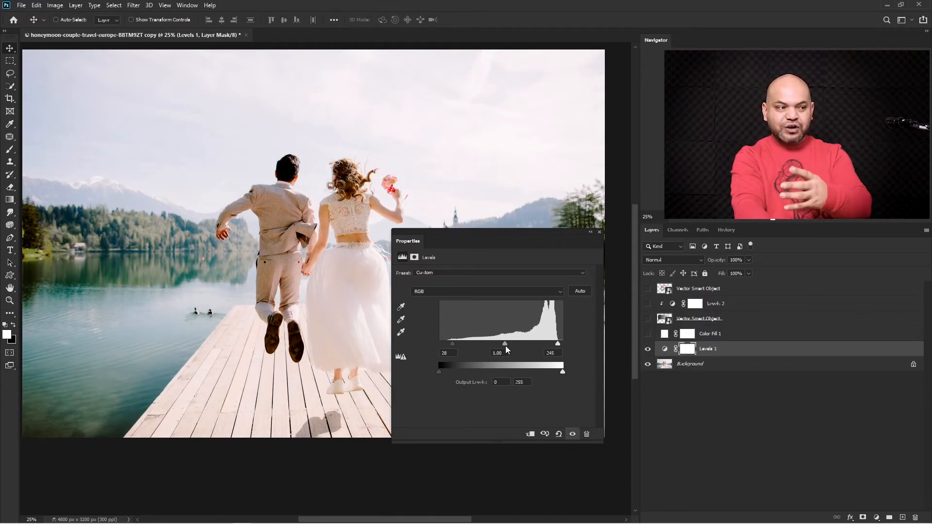
{"action": "left_click_drag", "start_coordinate": [505, 346], "coordinate": [518, 346]}
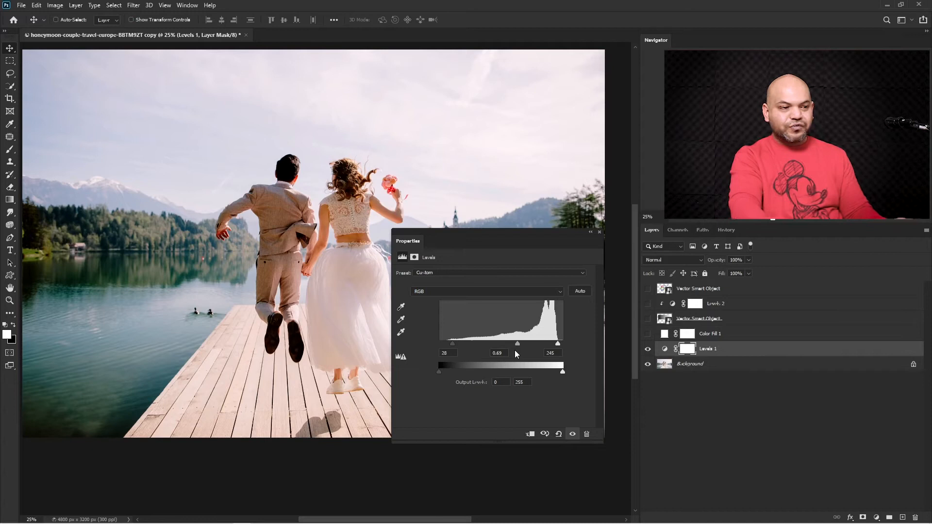
{"action": "left_click", "coordinate": [600, 232]}
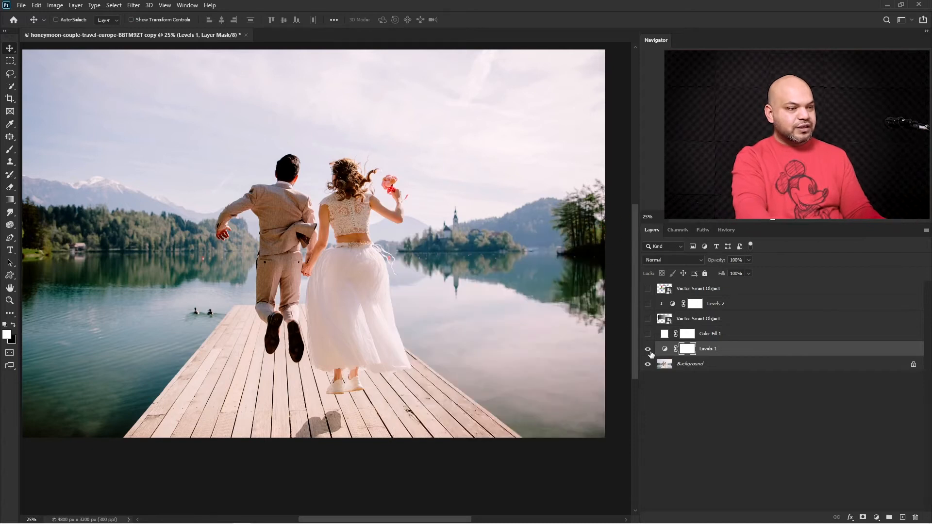
Compare the photo with and without the Levels 1 layer, and reopen that layer's adjustment settings.
{"action": "left_click", "coordinate": [651, 351]}
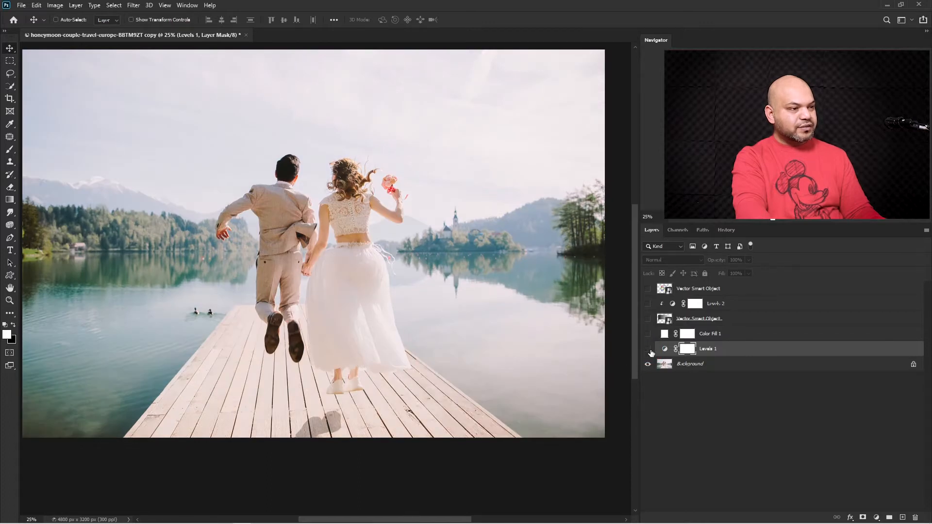
{"action": "left_click", "coordinate": [651, 353]}
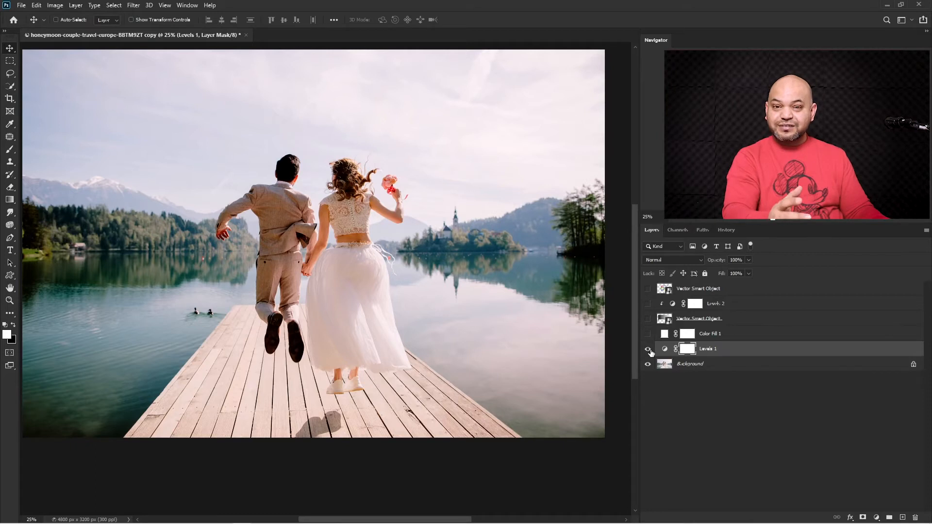
{"action": "left_click", "coordinate": [665, 349]}
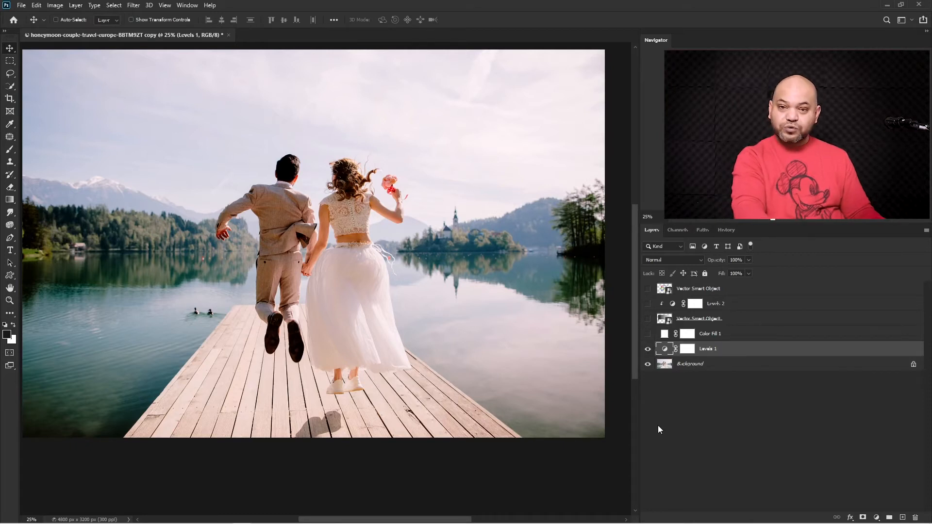
{"action": "double_click", "coordinate": [665, 350]}
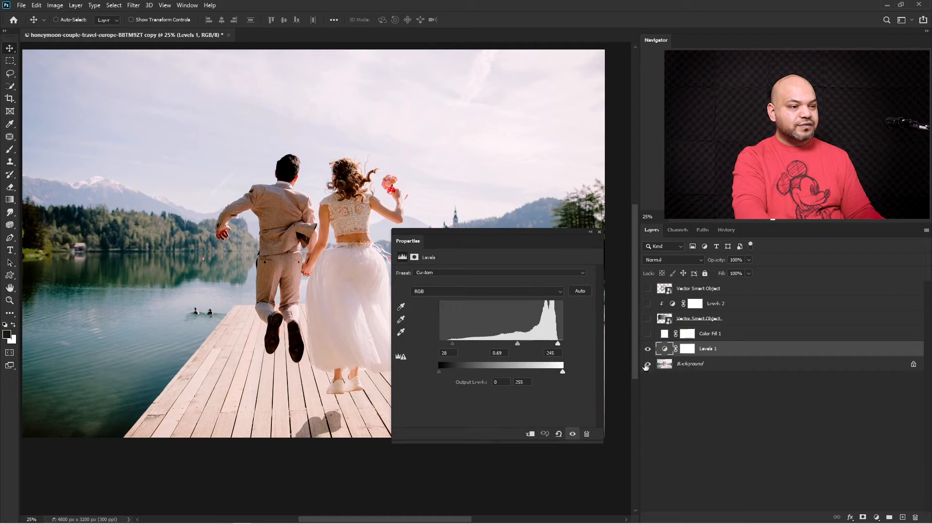
Try the Red channel's white input at 164 on the tonal chart's Levels and return it to 255.
{"action": "left_click", "coordinate": [502, 291]}
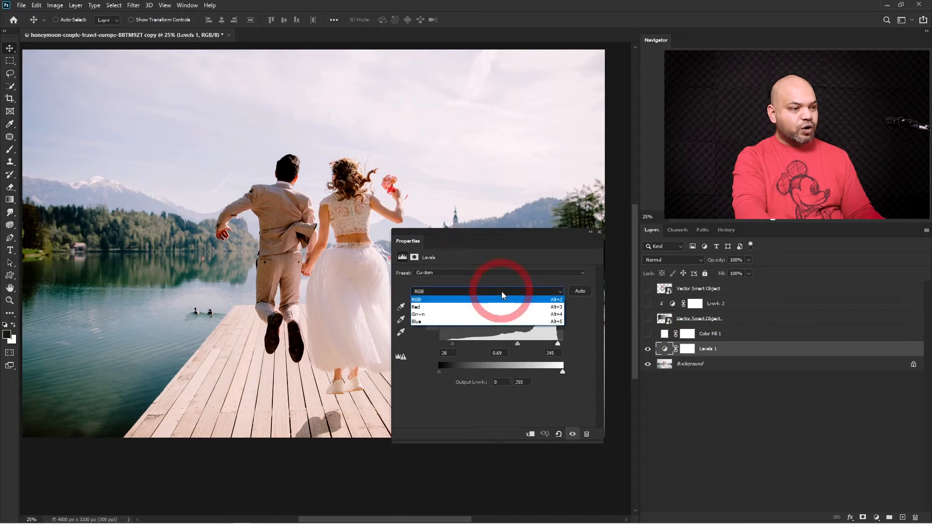
{"action": "left_click", "coordinate": [457, 308]}
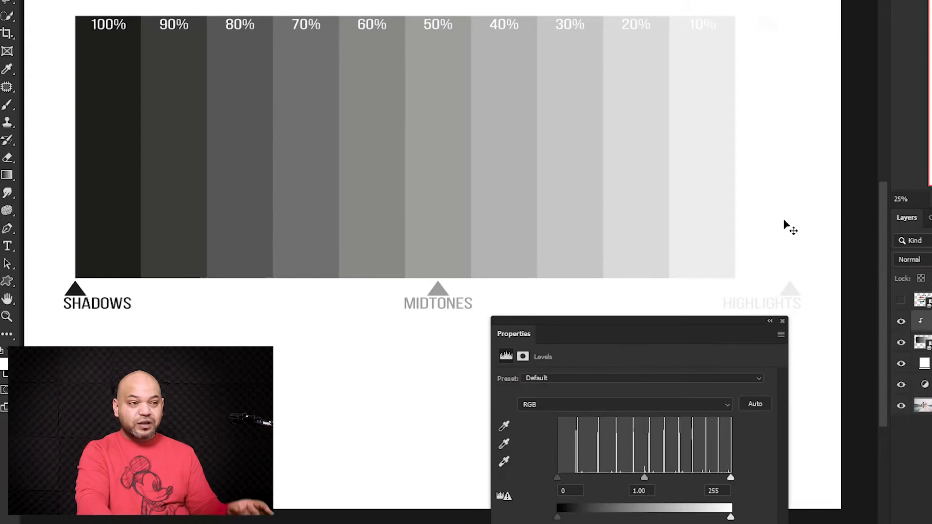
{"action": "left_click", "coordinate": [584, 405]}
{"action": "left_click", "coordinate": [575, 423]}
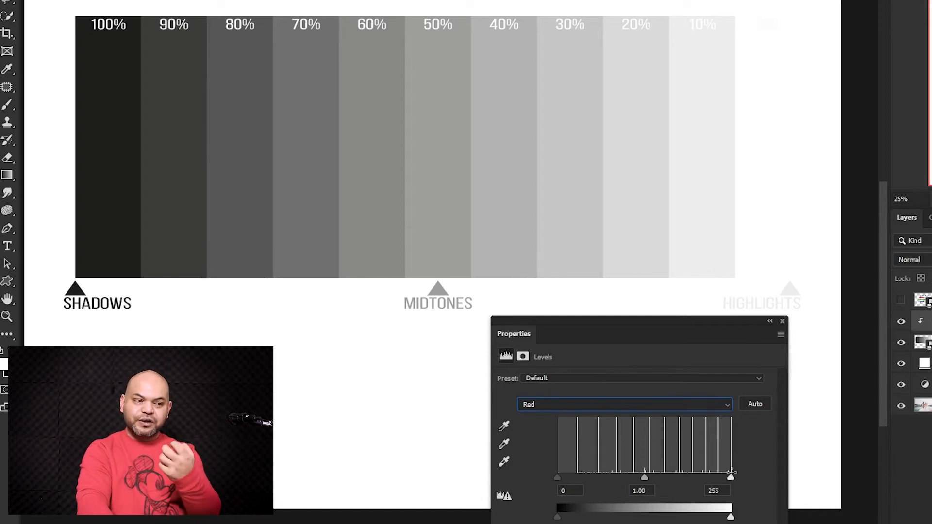
{"action": "left_click_drag", "start_coordinate": [730, 476], "coordinate": [670, 479]}
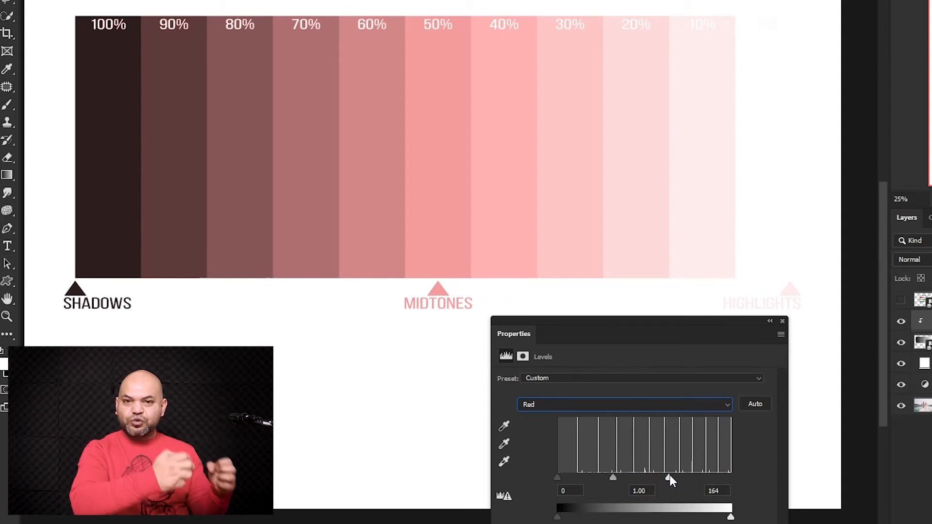
{"action": "left_click_drag", "start_coordinate": [670, 478], "coordinate": [757, 467]}
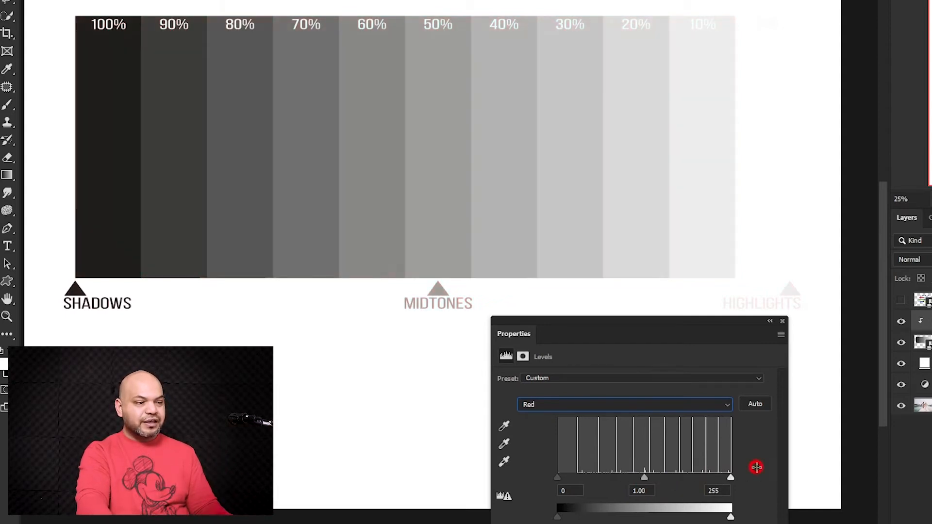
Try lowering the white input of the Green and Blue channels on the tonal chart's Levels, restoring each to 255.
{"action": "left_click", "coordinate": [623, 408]}
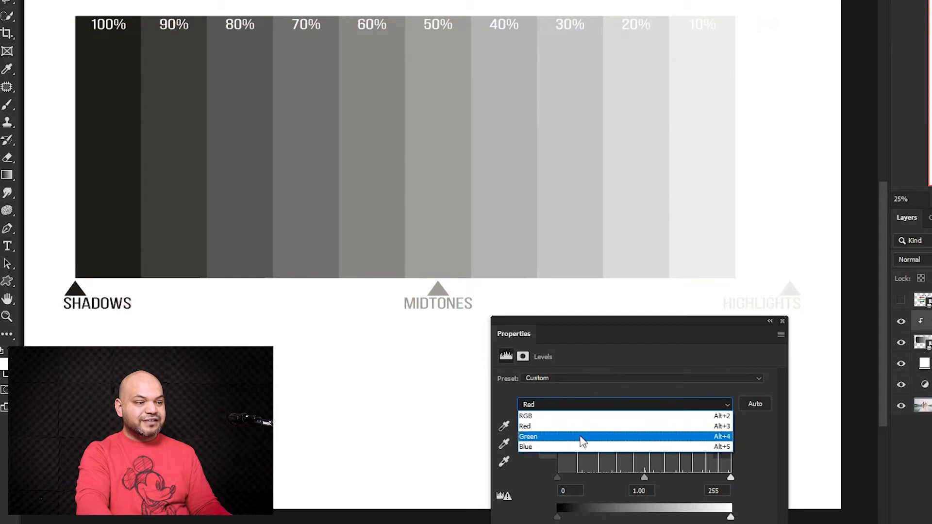
{"action": "left_click", "coordinate": [582, 437]}
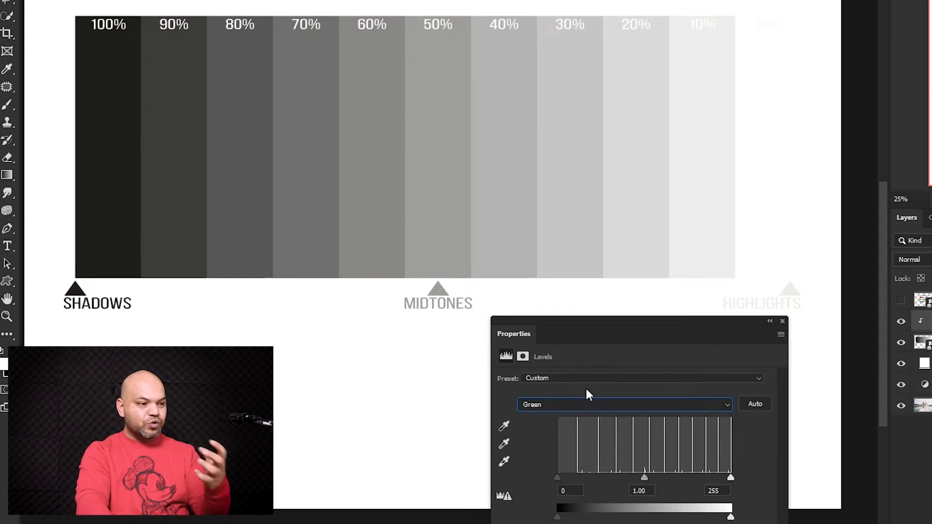
{"action": "mouse_move", "coordinate": [729, 476]}
{"action": "left_mouse_down"}
{"action": "mouse_move", "coordinate": [689, 476]}
{"action": "mouse_move", "coordinate": [742, 469]}
{"action": "left_mouse_up"}
{"action": "left_click", "coordinate": [682, 405]}
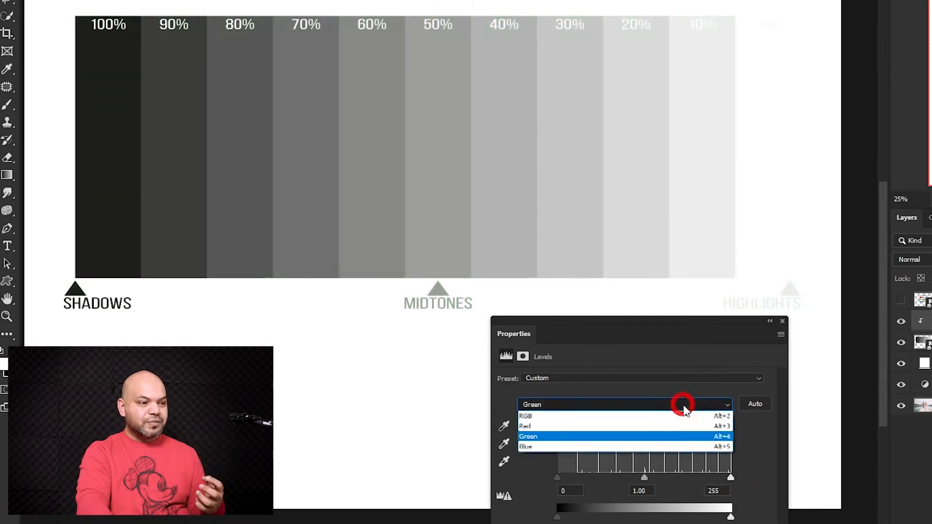
{"action": "left_click", "coordinate": [671, 445]}
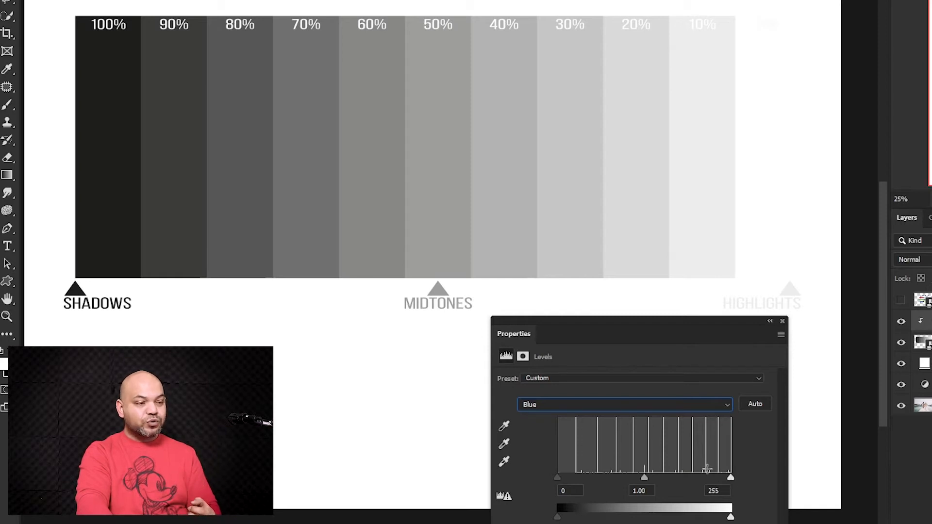
{"action": "left_click_drag", "start_coordinate": [726, 479], "coordinate": [703, 480]}
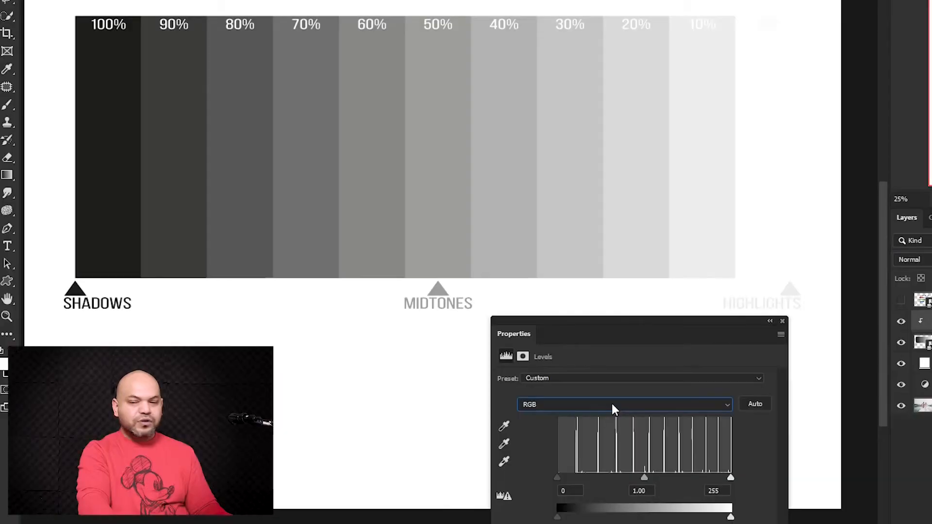
Try the Red channel's black input at 12 and 134 on the tonal chart's Levels and return it to 0.
{"action": "left_click", "coordinate": [612, 404]}
{"action": "left_click", "coordinate": [613, 427]}
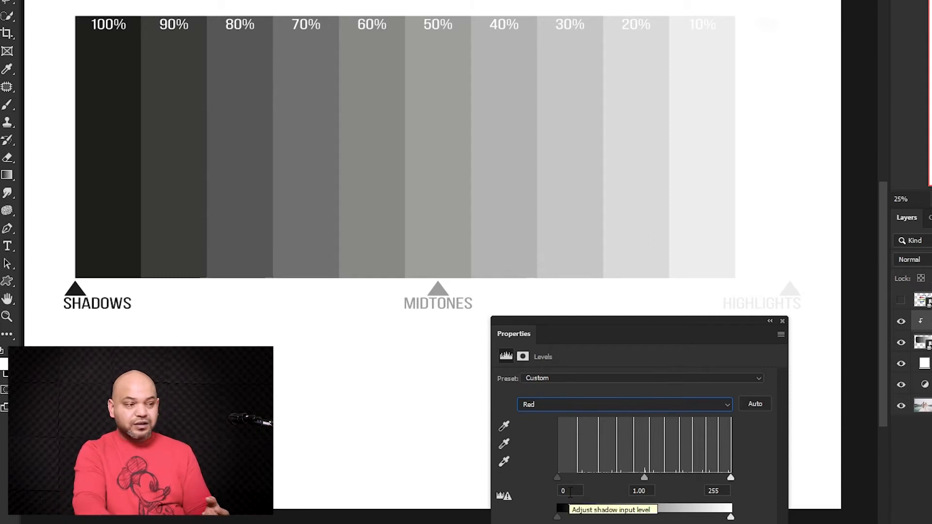
{"action": "left_click_drag", "start_coordinate": [559, 478], "coordinate": [567, 477]}
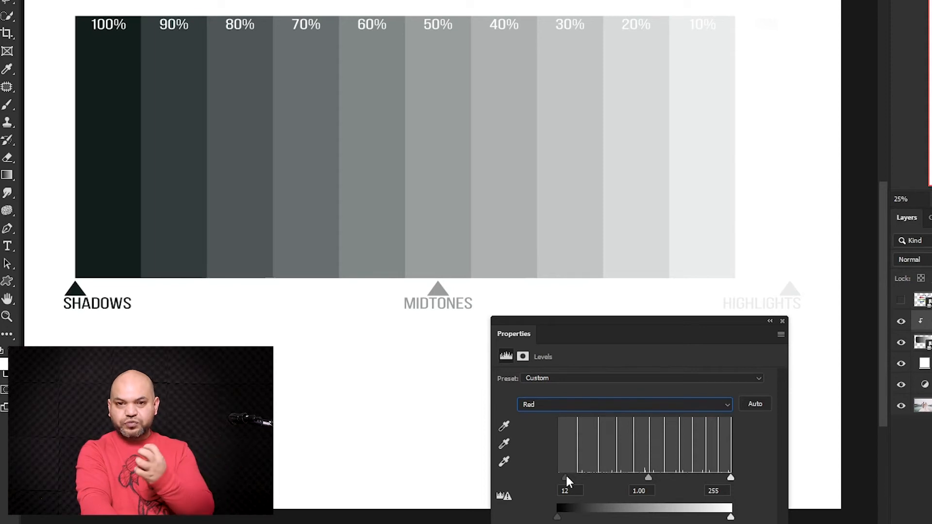
{"action": "left_click_drag", "start_coordinate": [567, 477], "coordinate": [649, 472]}
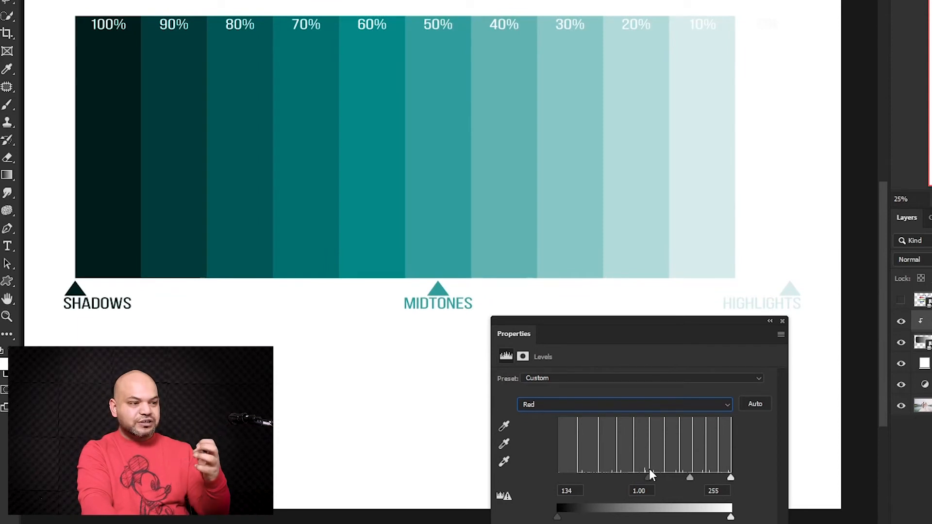
{"action": "left_click_drag", "start_coordinate": [649, 469], "coordinate": [544, 490]}
Try raising the black input of the Green and Blue channels on the tonal chart's Levels, restoring each to 0.
{"action": "left_click", "coordinate": [578, 404]}
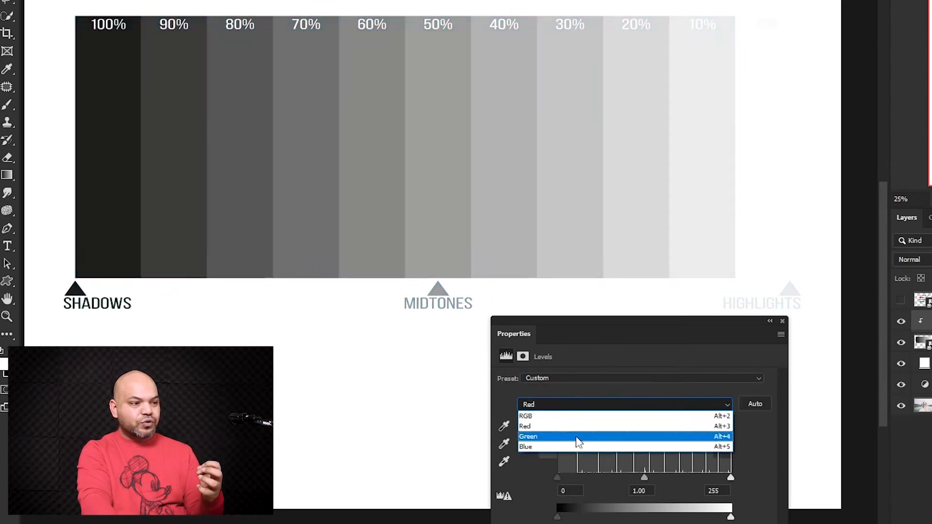
{"action": "left_click", "coordinate": [585, 441]}
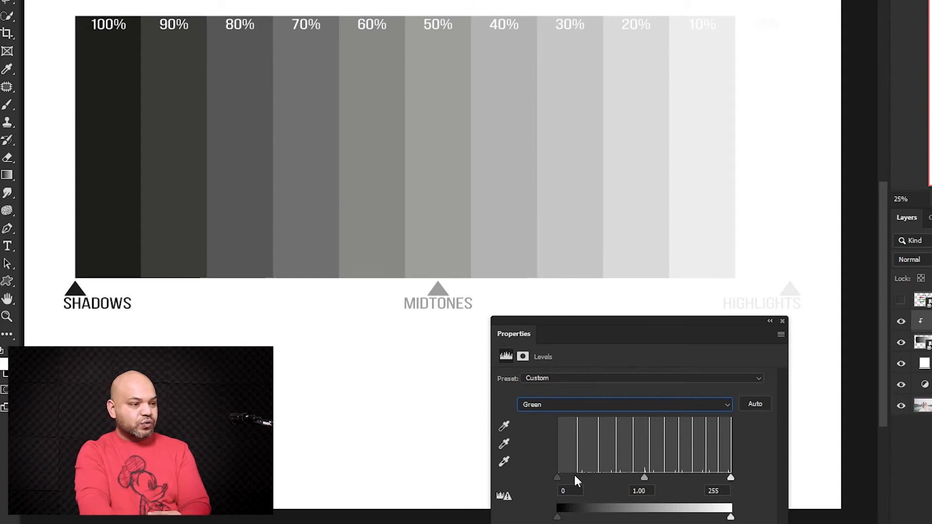
{"action": "left_click_drag", "start_coordinate": [558, 477], "coordinate": [508, 462]}
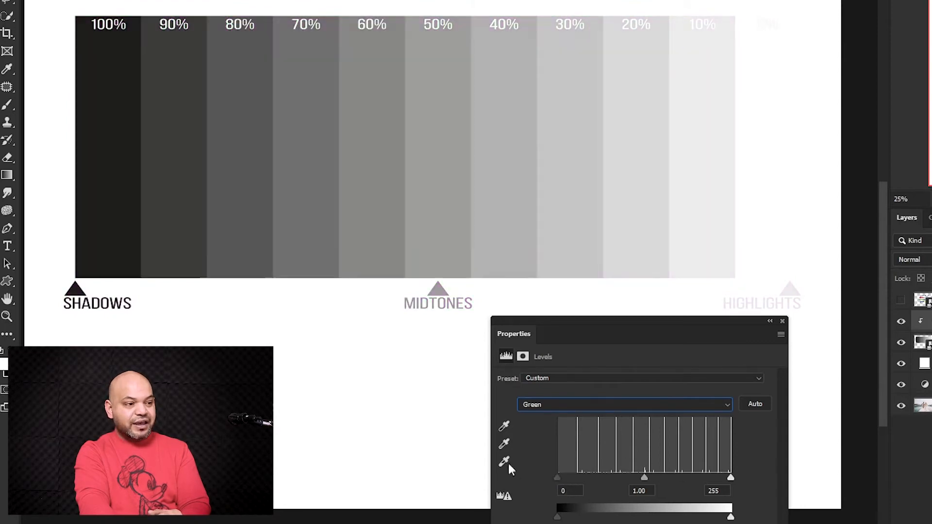
{"action": "left_click", "coordinate": [556, 406]}
{"action": "left_click", "coordinate": [553, 445]}
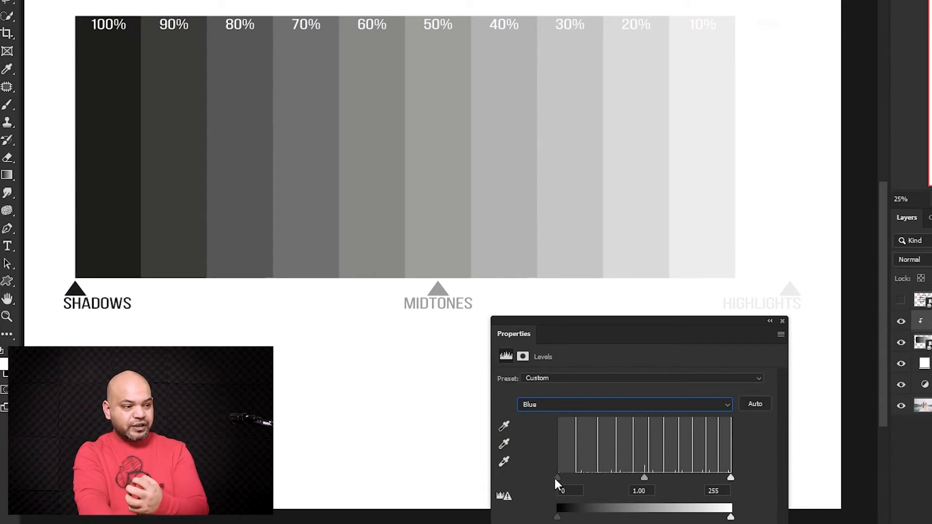
{"action": "left_click_drag", "start_coordinate": [556, 477], "coordinate": [537, 469]}
Close the Levels settings, show the Opposite Colours Chart layer, and hide the Levels 2 and tonal chart layers.
{"action": "left_click", "coordinate": [781, 321]}
{"action": "left_click", "coordinate": [901, 300]}
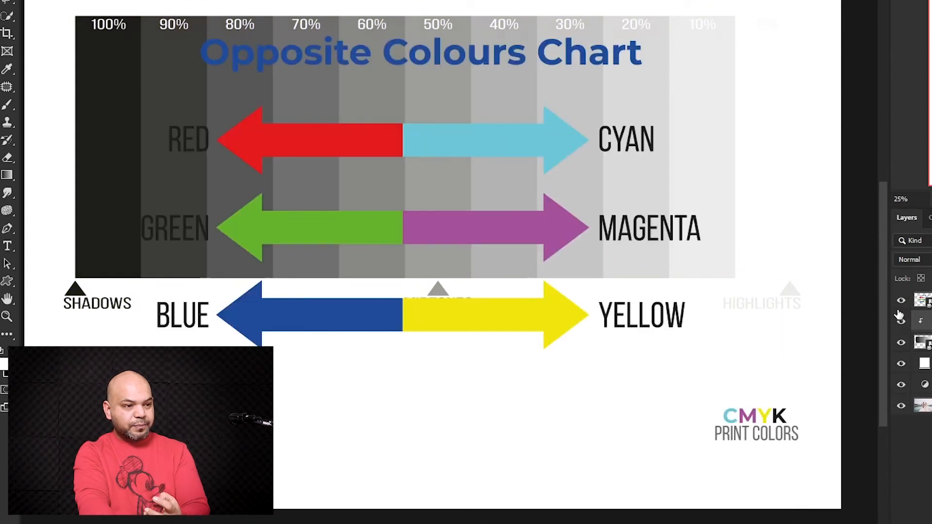
{"action": "left_click", "coordinate": [901, 321]}
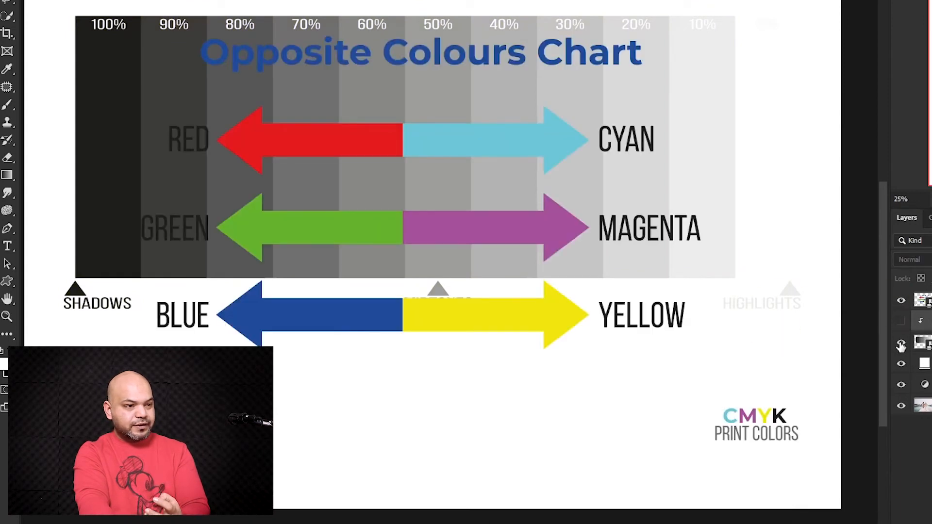
{"action": "left_click", "coordinate": [901, 343]}
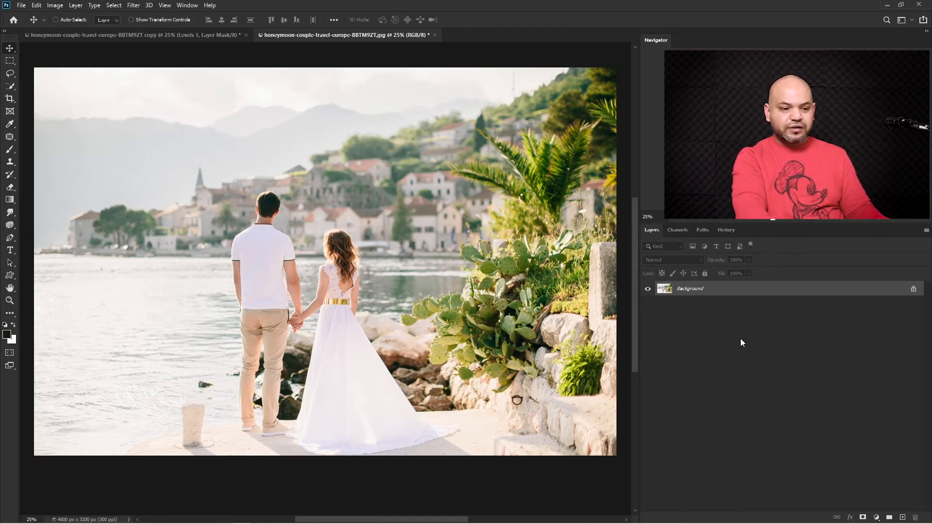
Add a Levels adjustment layer above the seaside couple photo and set the Green channel's black input to 68.
{"action": "left_click", "coordinate": [877, 517]}
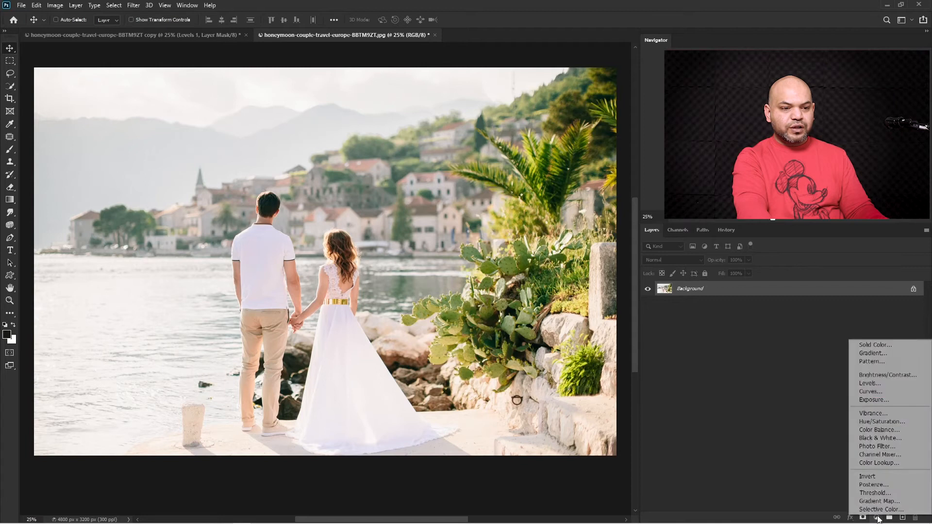
{"action": "left_click", "coordinate": [885, 382]}
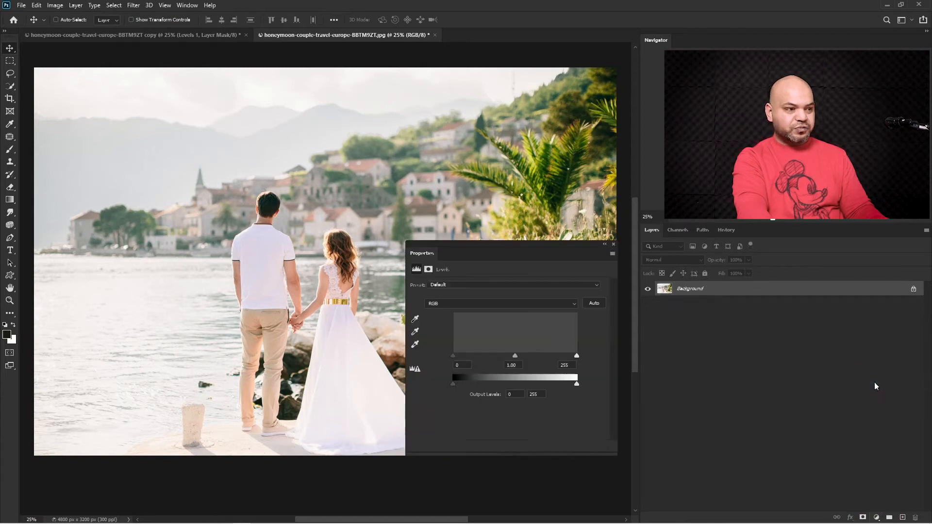
{"action": "left_click", "coordinate": [465, 304]}
{"action": "left_click", "coordinate": [453, 327]}
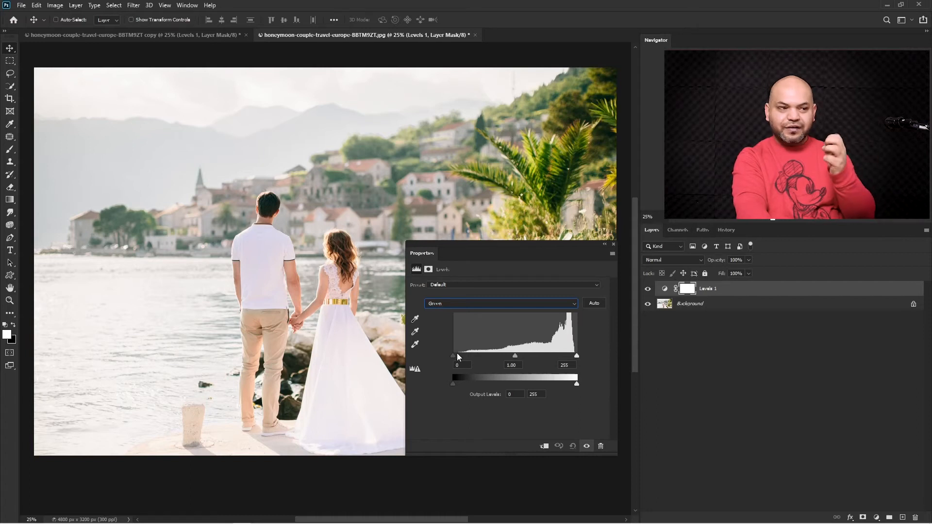
{"action": "left_click_drag", "start_coordinate": [452, 356], "coordinate": [488, 356]}
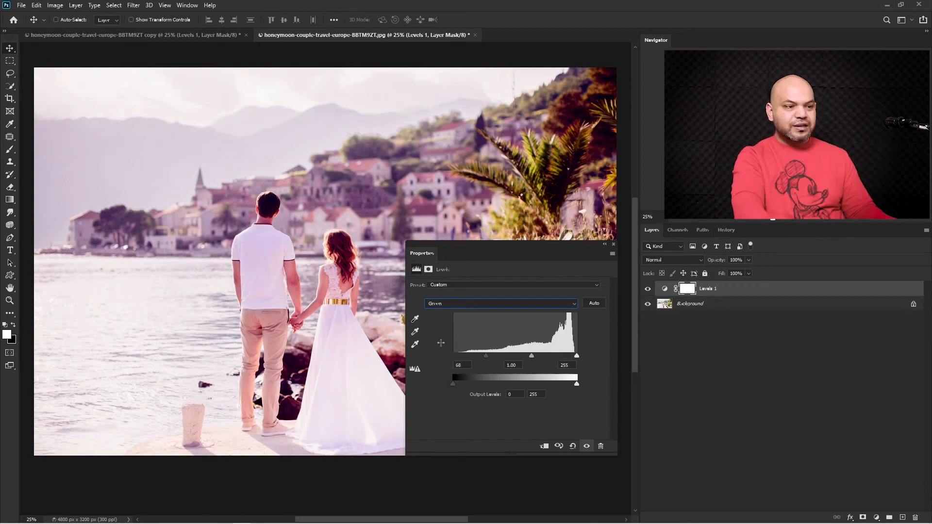
Collapse the adjustment settings and compare the seaside photo with and without the Levels 1 layer.
{"action": "left_click", "coordinate": [605, 245]}
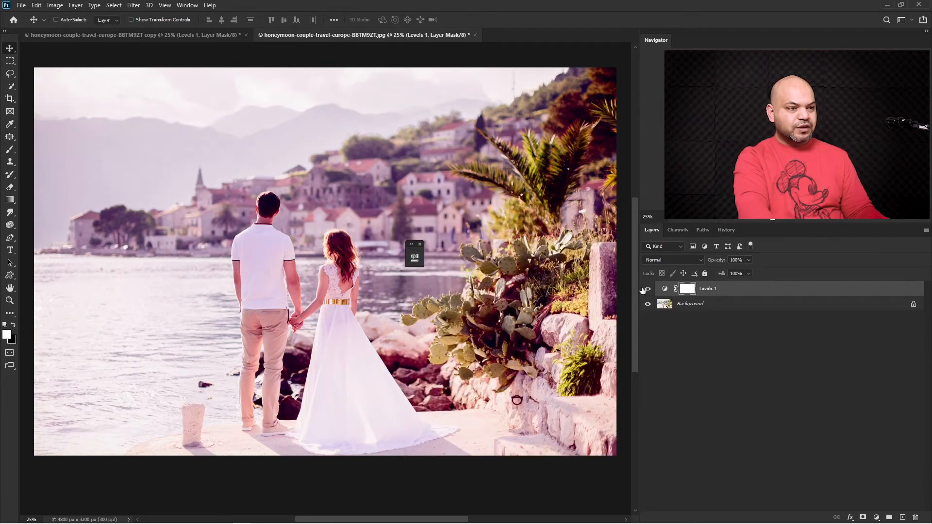
{"action": "left_click", "coordinate": [651, 289]}
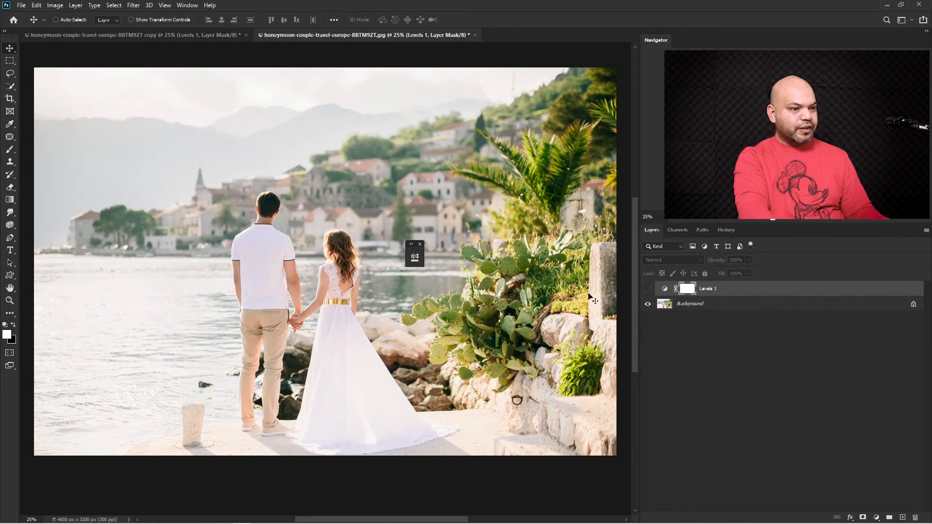
{"action": "left_click", "coordinate": [646, 290]}
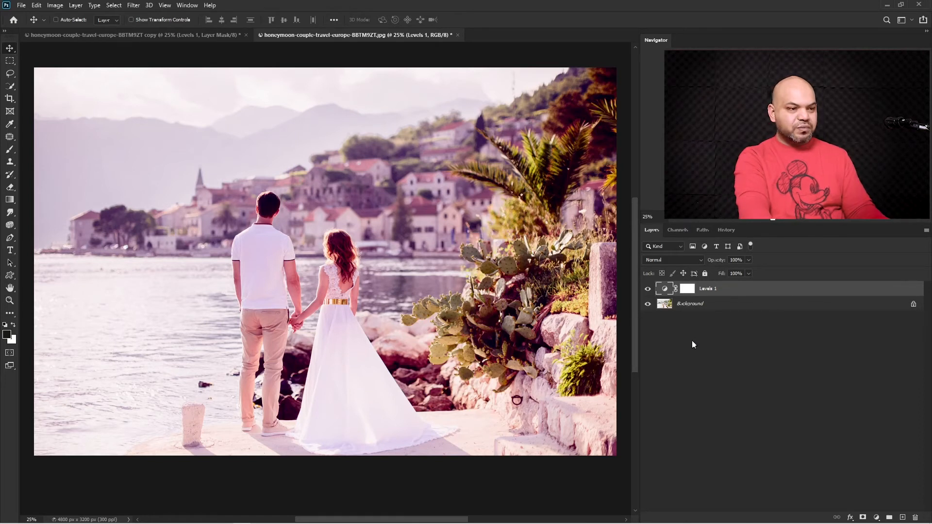
Reopen the seaside photo's Levels 1 settings, set the Blue channel's white input to 231, and toggle the adjustment to compare.
{"action": "double_click", "coordinate": [665, 289]}
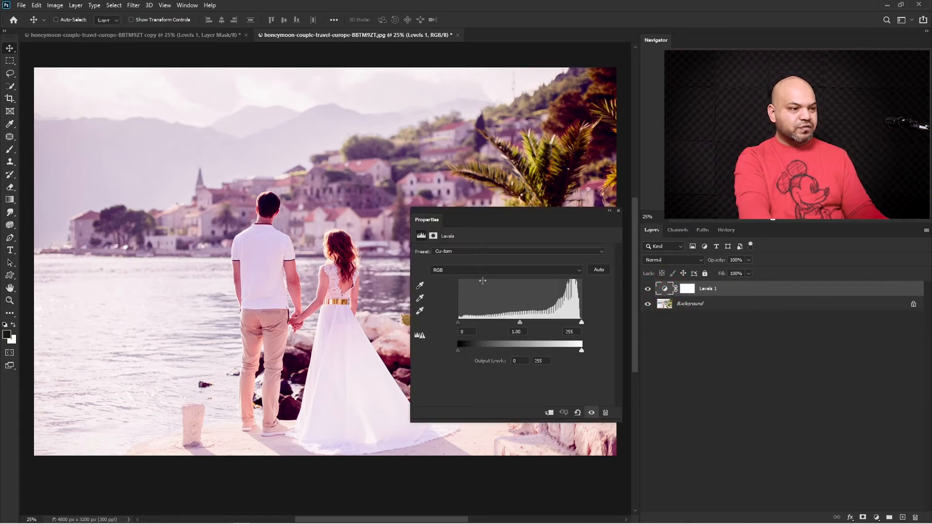
{"action": "left_click", "coordinate": [479, 301]}
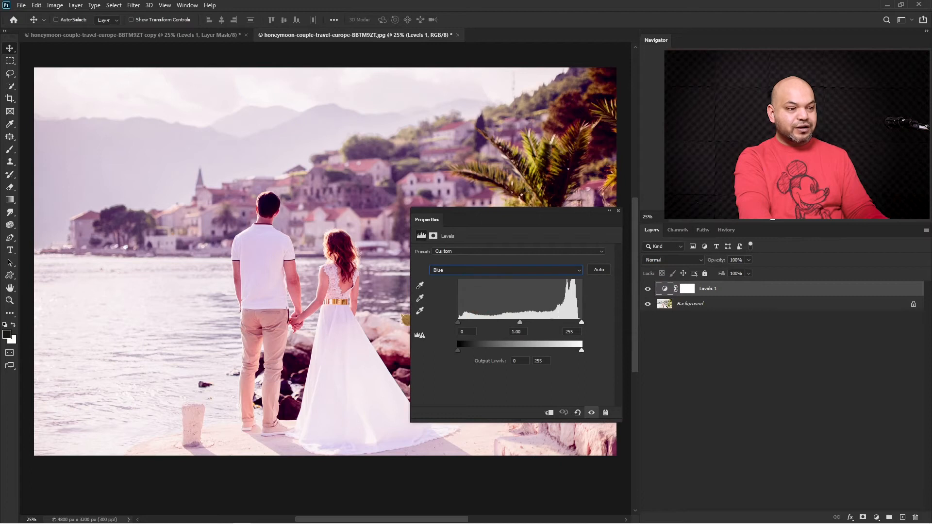
{"action": "left_click_drag", "start_coordinate": [581, 322], "coordinate": [570, 324]}
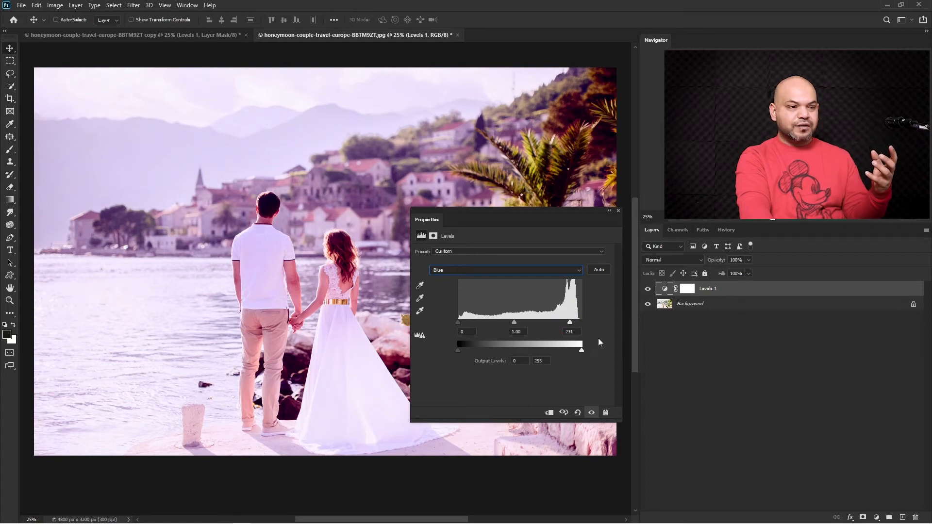
{"action": "left_click", "coordinate": [587, 412]}
{"action": "left_click", "coordinate": [587, 413]}
{"action": "left_click", "coordinate": [587, 413]}
{"action": "left_click", "coordinate": [587, 413]}
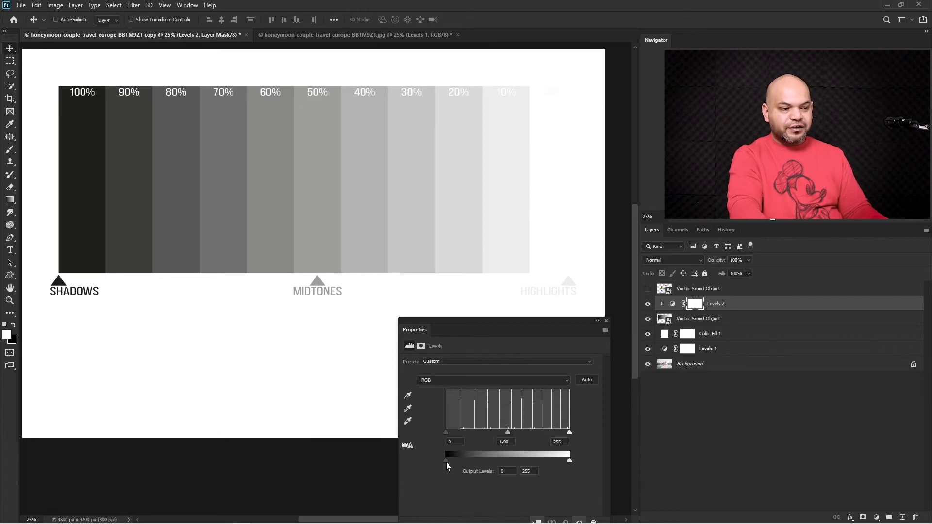
Try output black at 42 on the tonal chart's Levels 2, and set the output levels to 25 and 242.
{"action": "left_click_drag", "start_coordinate": [445, 461], "coordinate": [467, 462]}
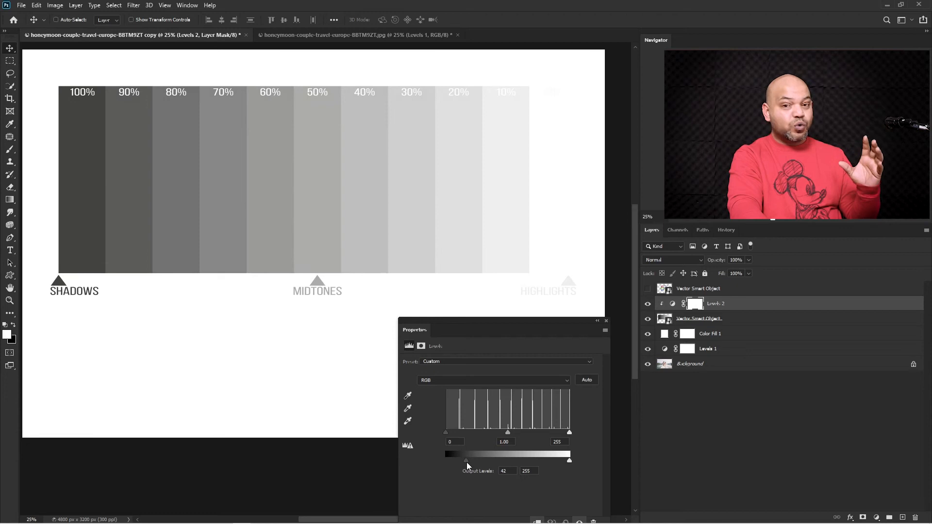
{"action": "left_click_drag", "start_coordinate": [467, 462], "coordinate": [459, 462]}
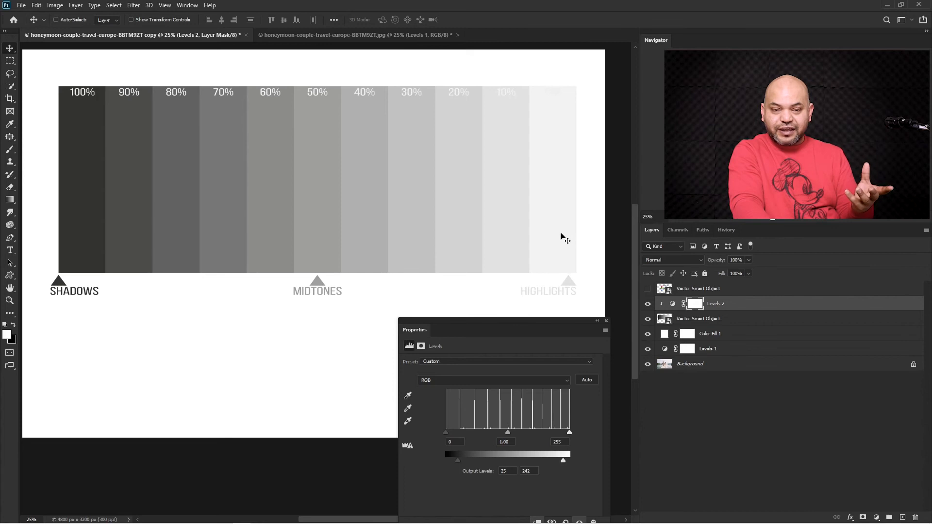
In the seaside couple photo's Levels 1, try output white at 237, and set the output levels to 44 and 255.
{"action": "left_click", "coordinate": [300, 36]}
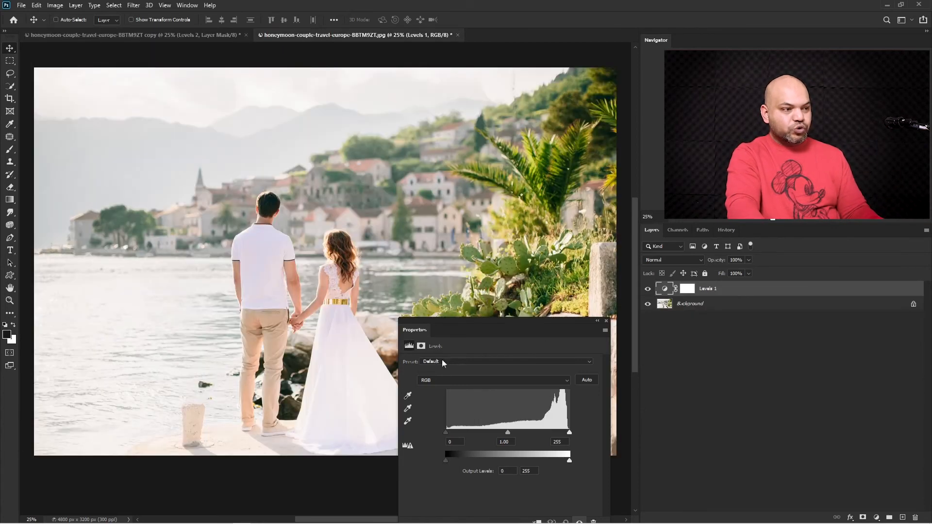
{"action": "left_click_drag", "start_coordinate": [522, 329], "coordinate": [517, 87]}
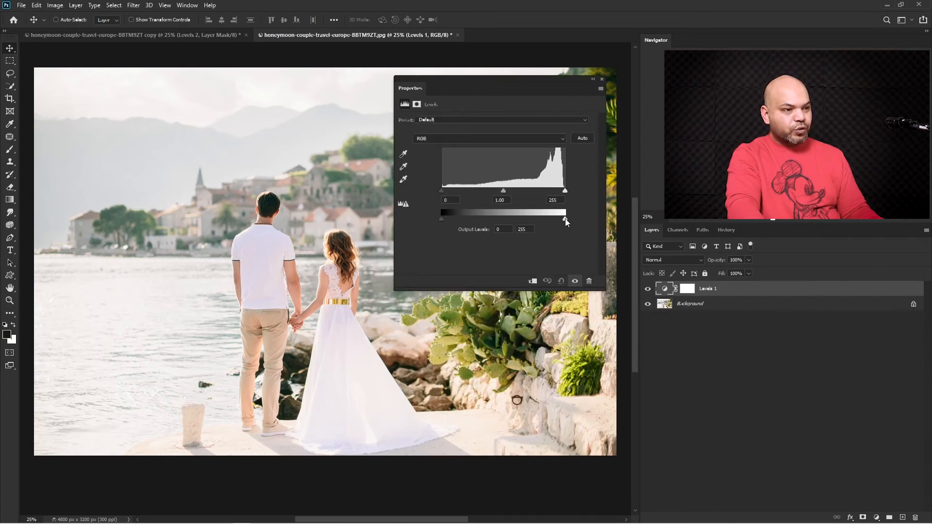
{"action": "left_click_drag", "start_coordinate": [565, 219], "coordinate": [561, 220]}
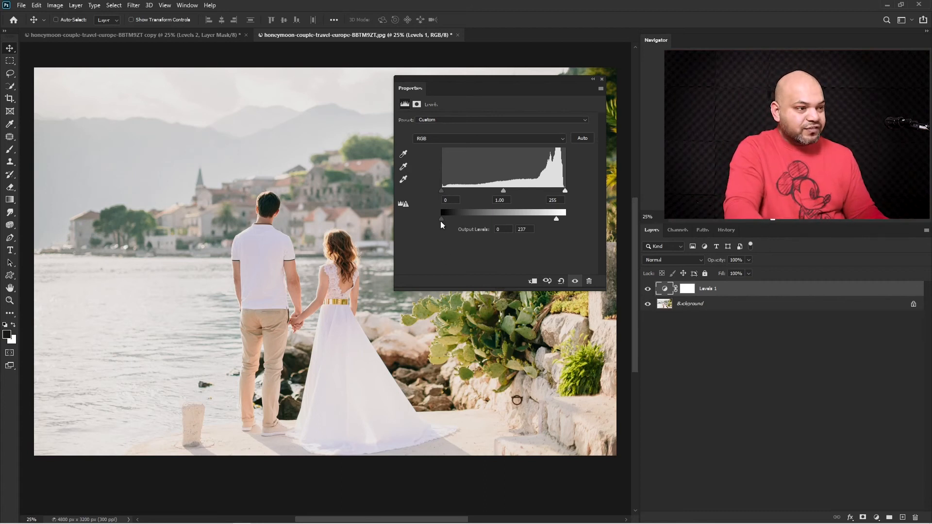
{"action": "left_click_drag", "start_coordinate": [441, 221], "coordinate": [450, 221]}
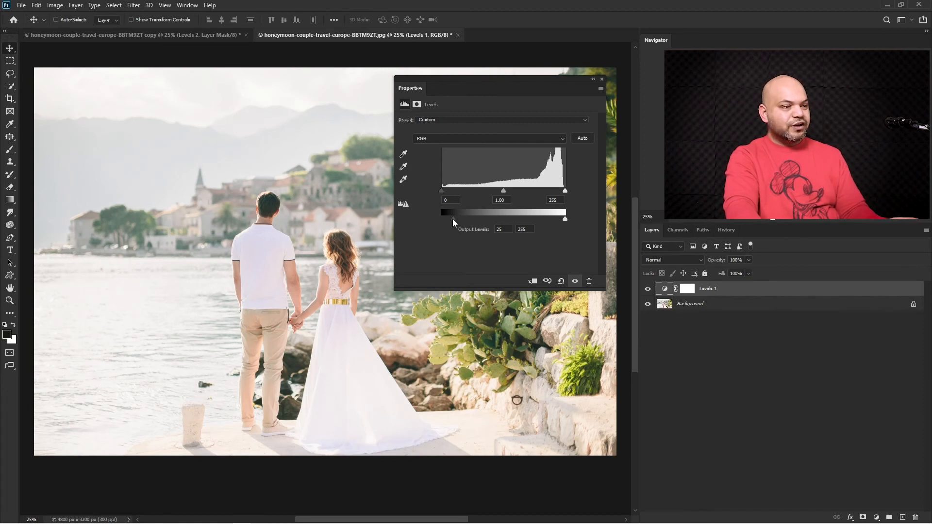
{"action": "left_click_drag", "start_coordinate": [457, 220], "coordinate": [463, 219]}
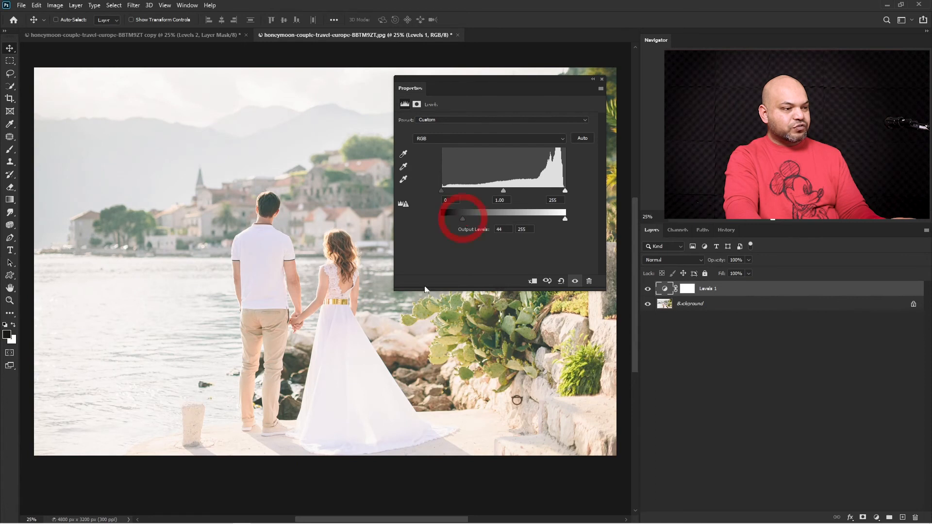
Collapse the adjustment settings and toggle Levels 1 to compare the seaside photo with and without the raised output black.
{"action": "left_click", "coordinate": [593, 79]}
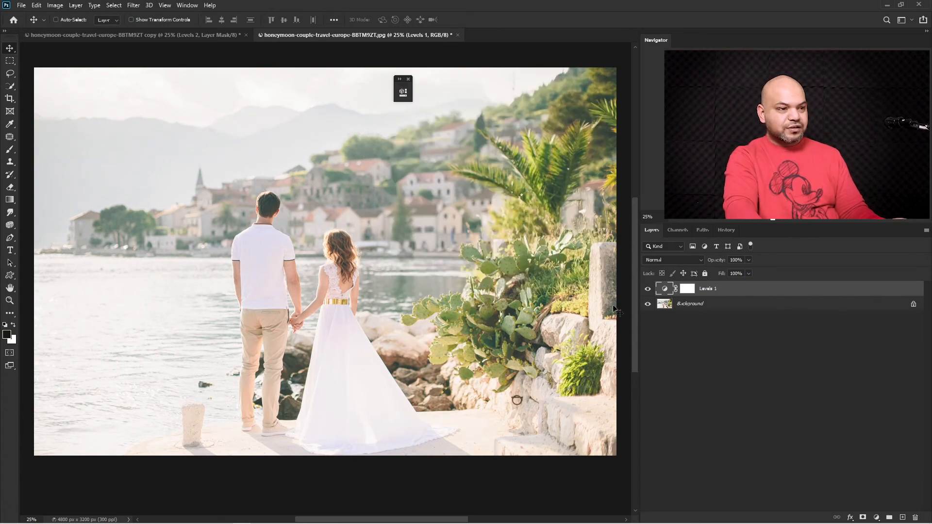
{"action": "left_click", "coordinate": [647, 290]}
{"action": "left_click", "coordinate": [648, 290]}
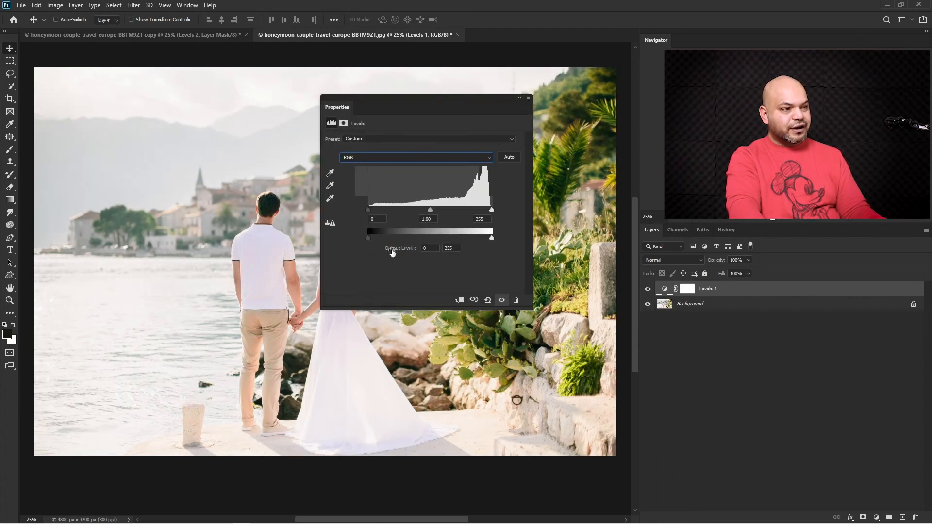
Try the Increase Contrast 1, 2 and 3 and Lighten Shadows presets on Levels 1, and undo back to the custom settings.
{"action": "left_click", "coordinate": [402, 159]}
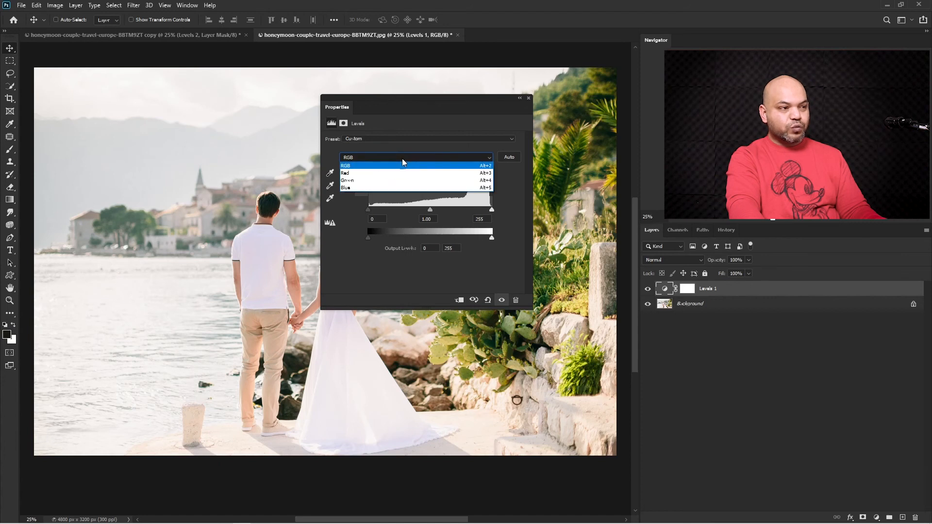
{"action": "left_click", "coordinate": [401, 260]}
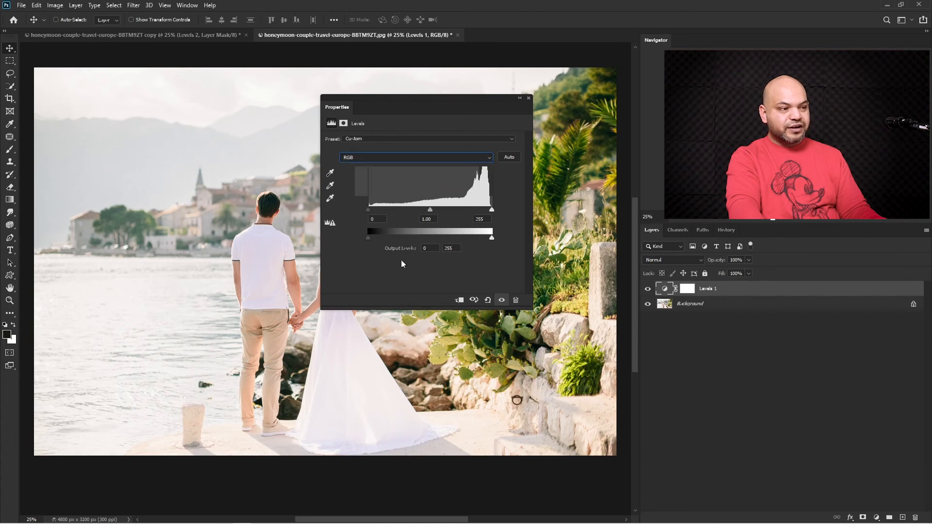
{"action": "left_click", "coordinate": [362, 139]}
{"action": "left_click", "coordinate": [369, 168]}
{"action": "left_click", "coordinate": [379, 139]}
{"action": "left_click", "coordinate": [370, 164]}
{"action": "left_click", "coordinate": [384, 139]}
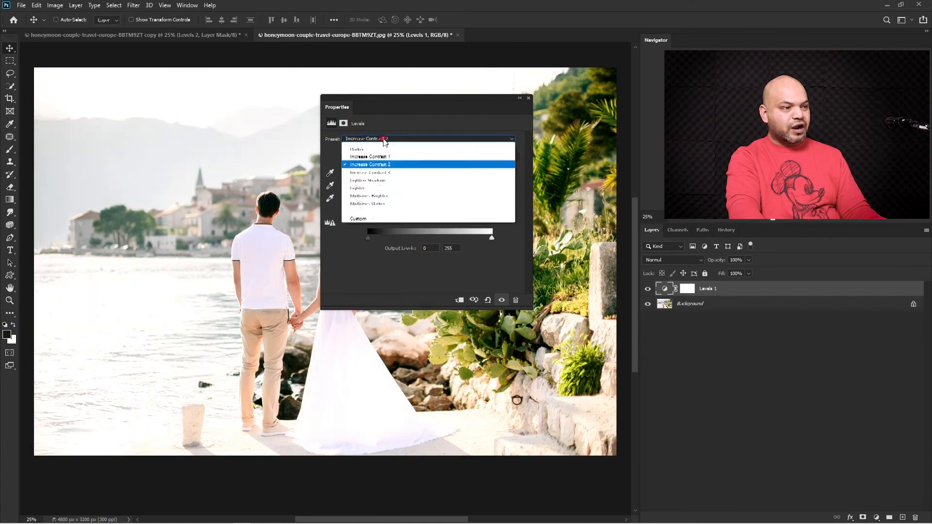
{"action": "left_click", "coordinate": [384, 186]}
{"action": "left_click", "coordinate": [390, 138]}
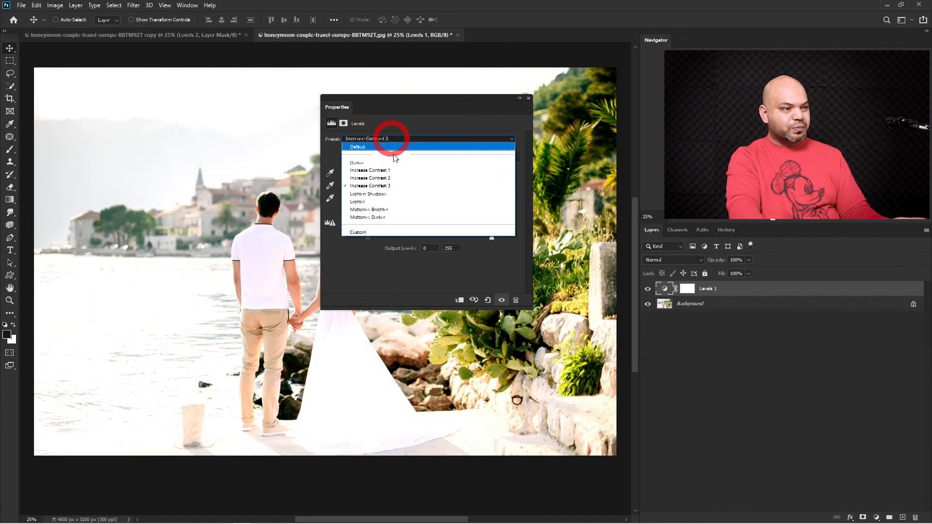
{"action": "left_click", "coordinate": [390, 194]}
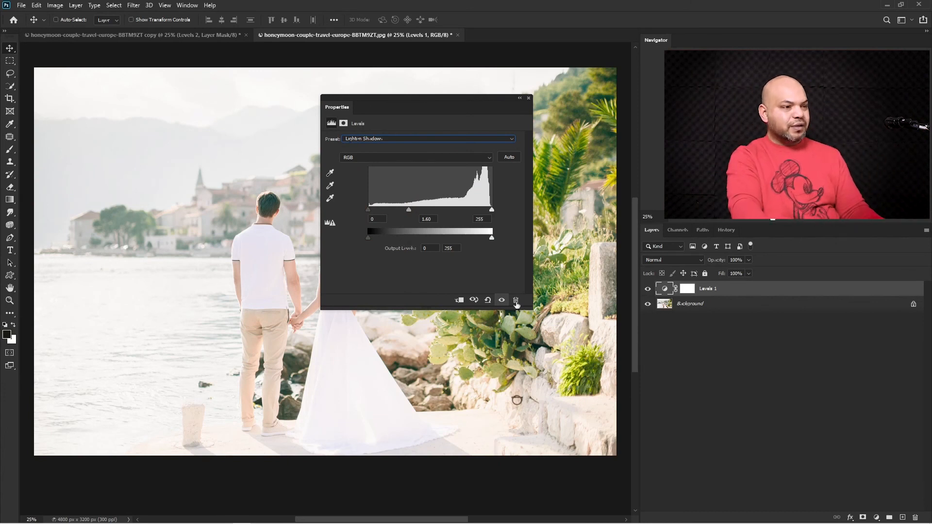
{"action": "key", "text": "ctrl+z"}
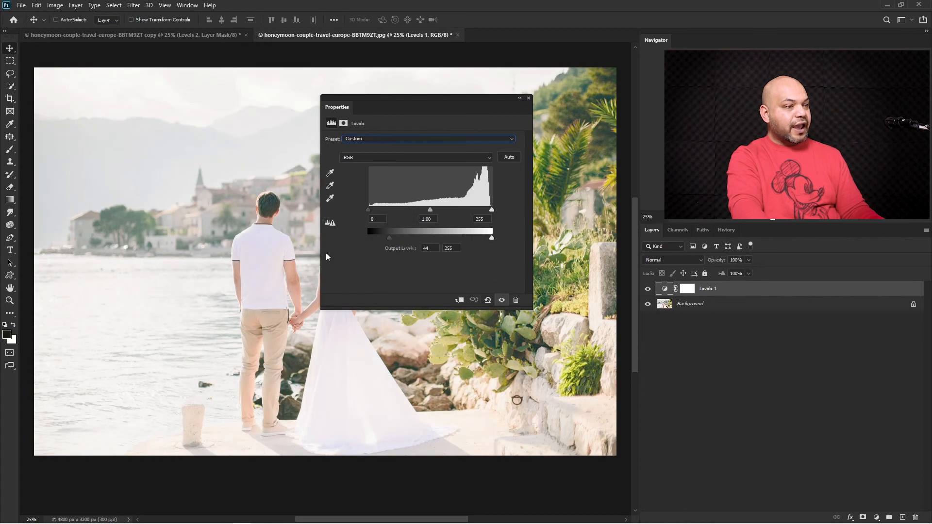
Set the Levels 1 white point by sampling the woman's white dress with the white-point eyedropper, and collapse the adjustment settings.
{"action": "left_click", "coordinate": [329, 185]}
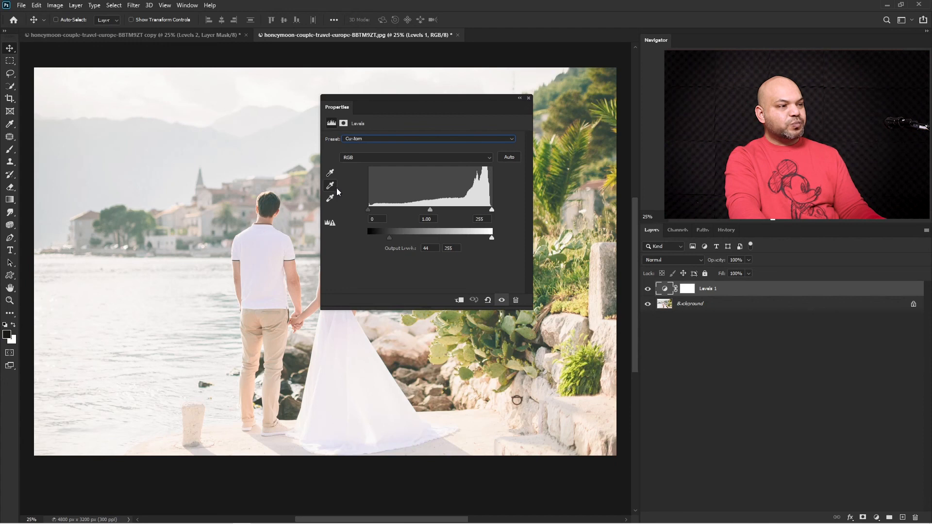
{"action": "left_click", "coordinate": [331, 198]}
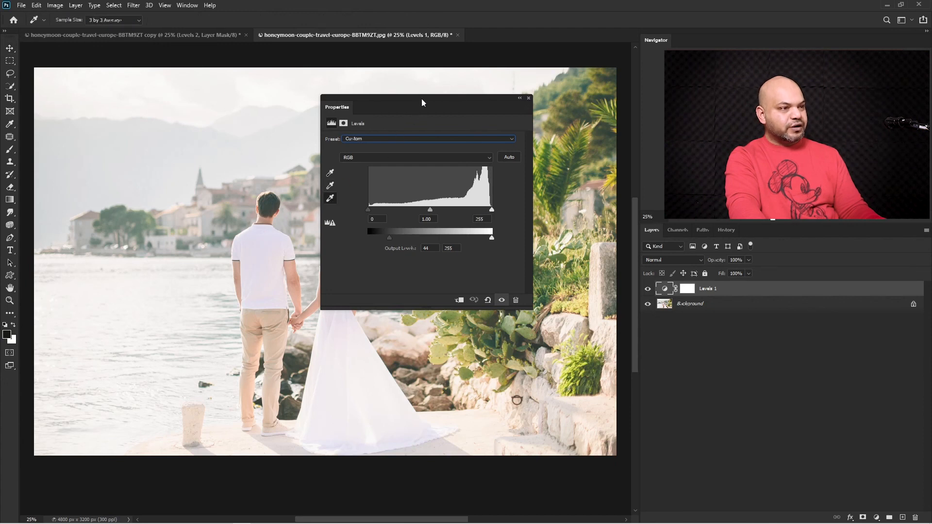
{"action": "left_click_drag", "start_coordinate": [428, 97], "coordinate": [511, 77]}
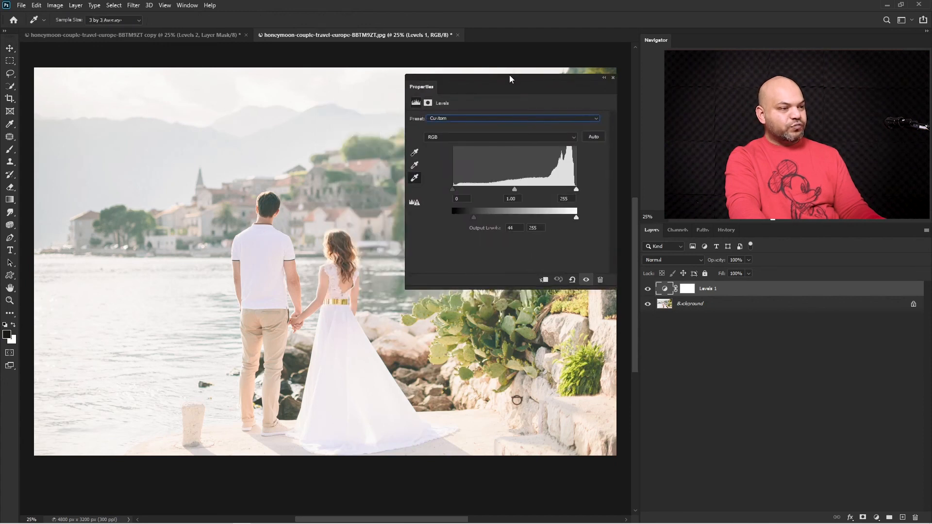
{"action": "left_click", "coordinate": [369, 356]}
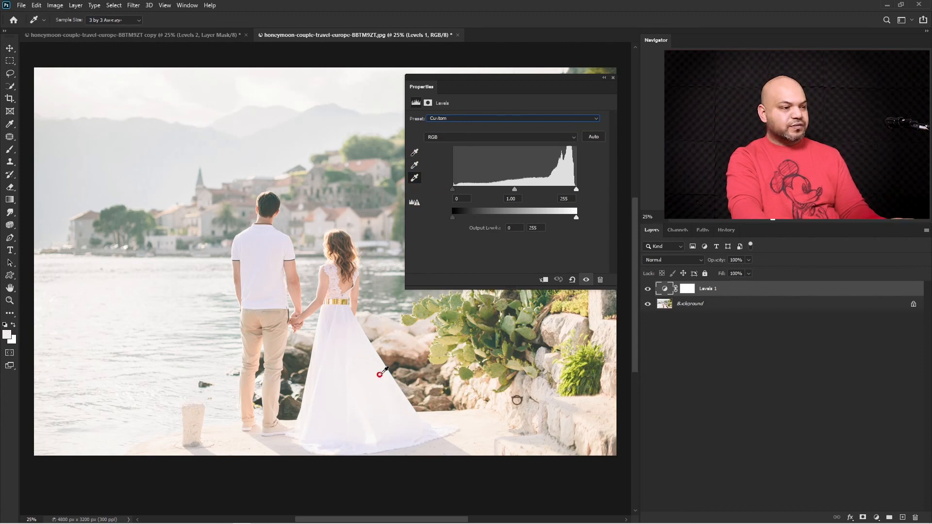
{"action": "left_click", "coordinate": [380, 373]}
{"action": "left_click", "coordinate": [605, 79]}
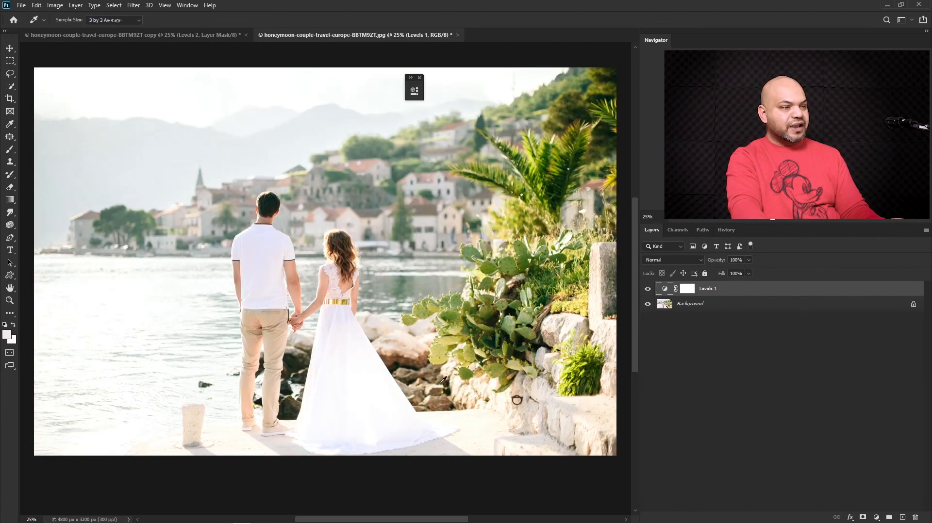